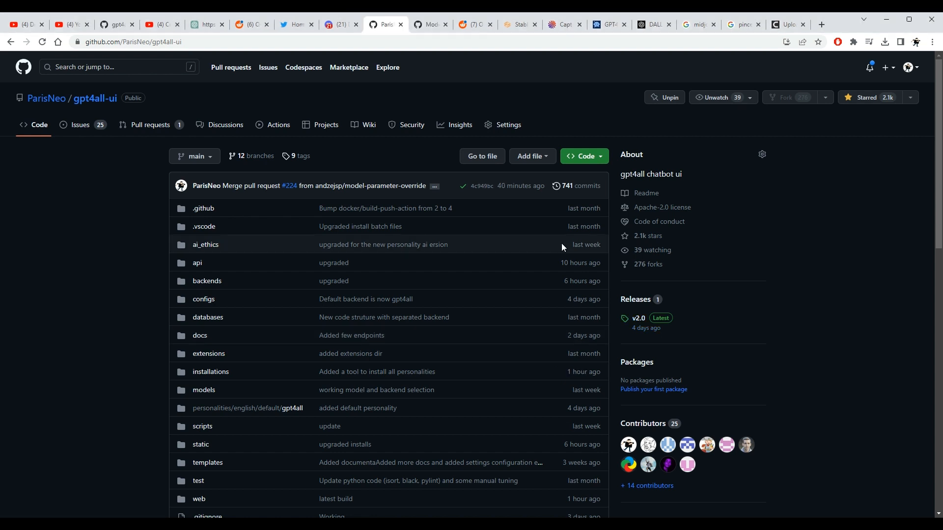
- Remove the star from the gpt4all-ui repository and star it again
click(911, 97)
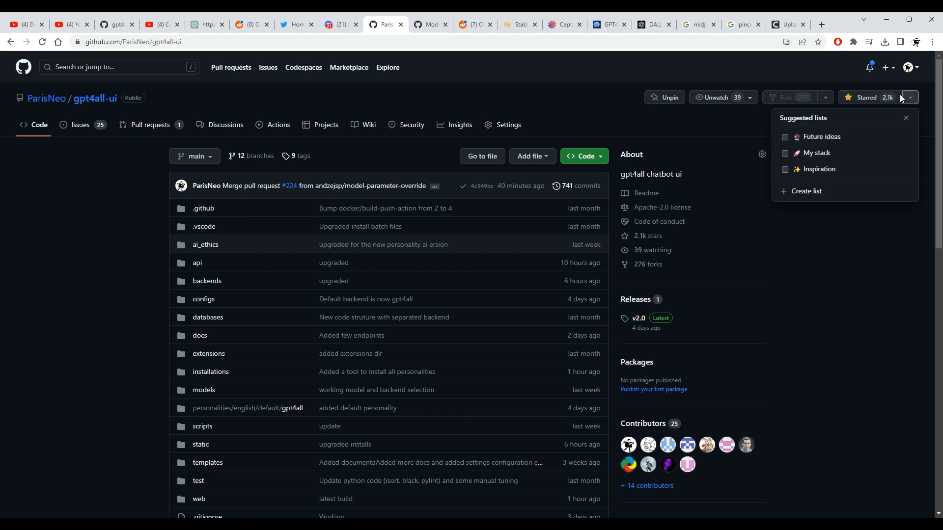
click(891, 98)
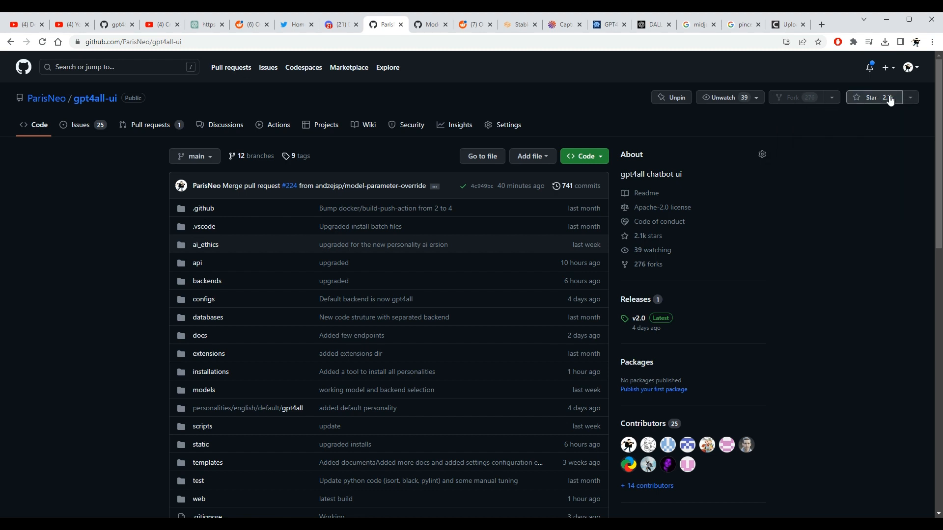
click(891, 99)
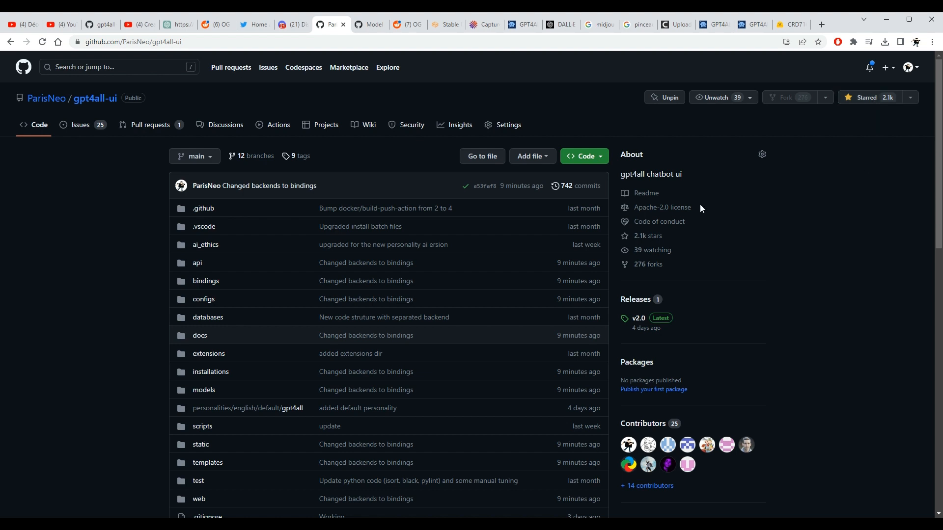
- Examine the gpt4all-ui repository page, covering the Apache-2.0 license entry, the file list and the README
drag(701, 208, 628, 208)
scroll(791, 214, down, 3)
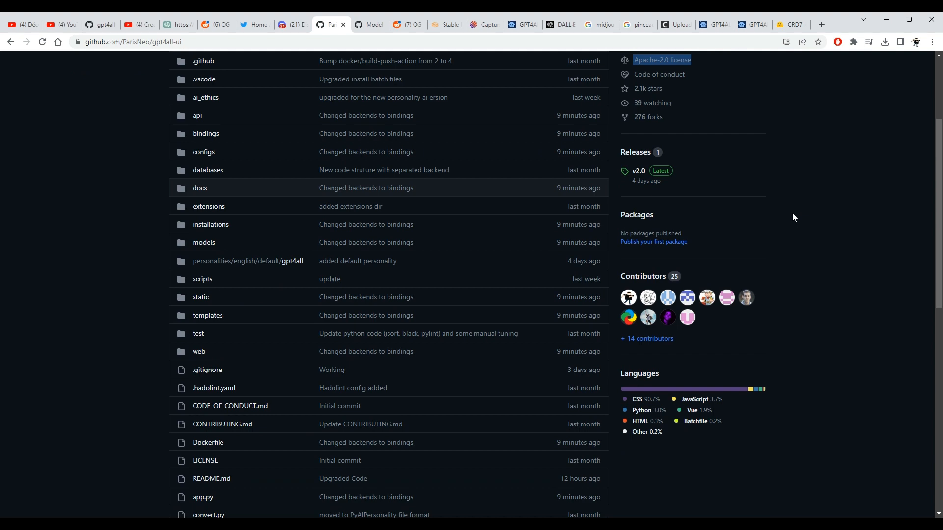
scroll(792, 215, down, 8)
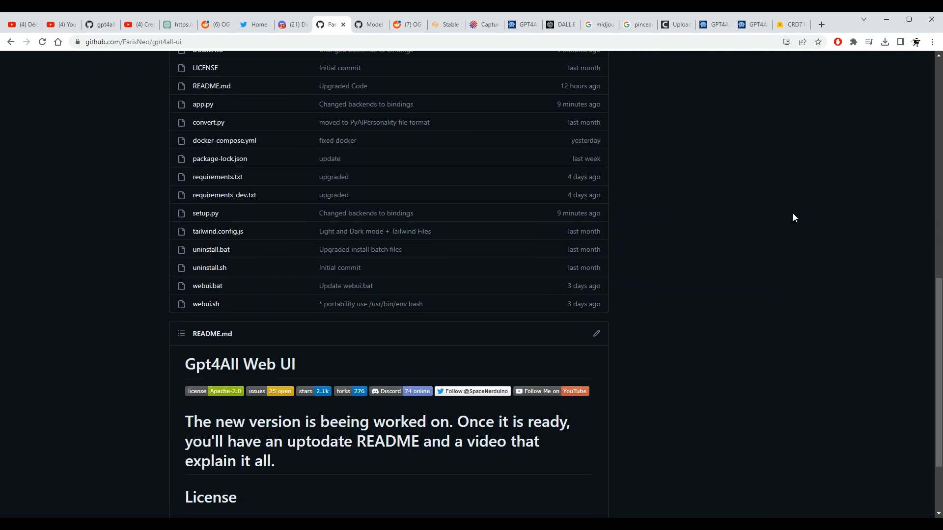
scroll(793, 216, down, 3)
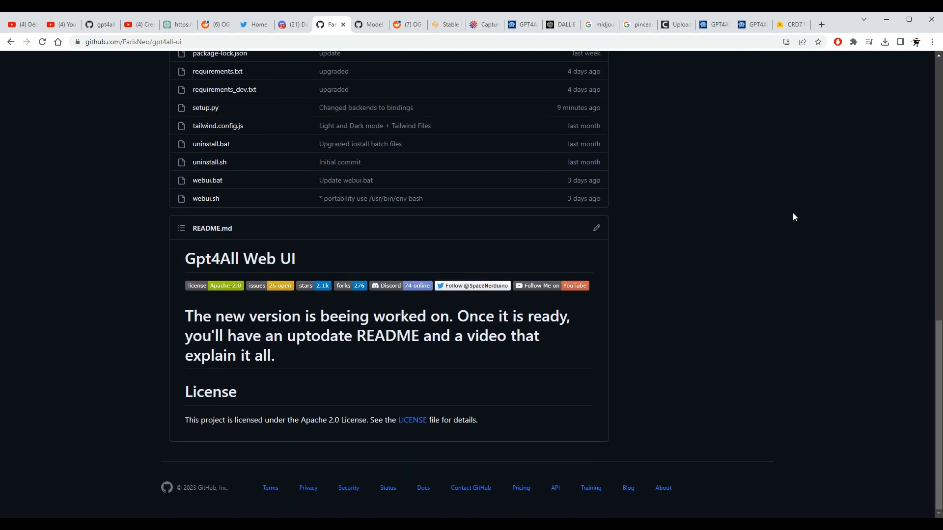
scroll(793, 216, up, 12)
scroll(792, 213, up, 2)
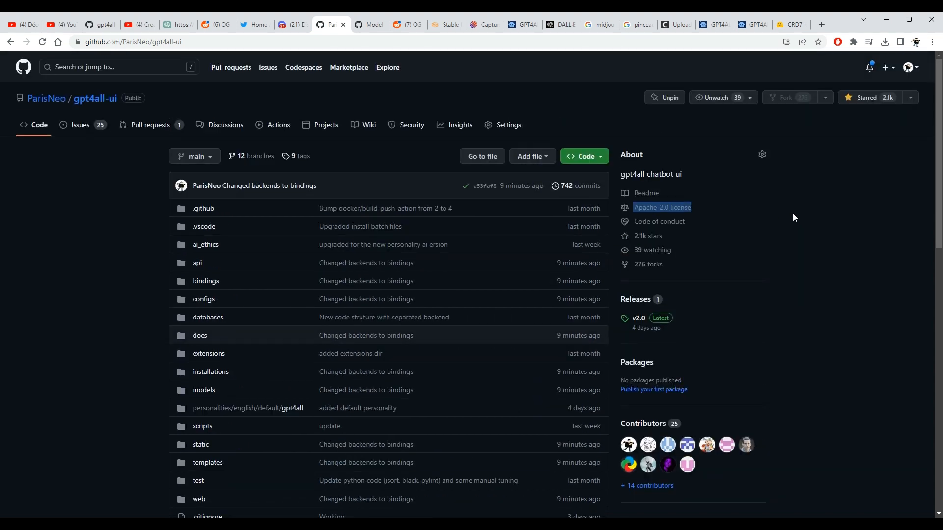
click(881, 200)
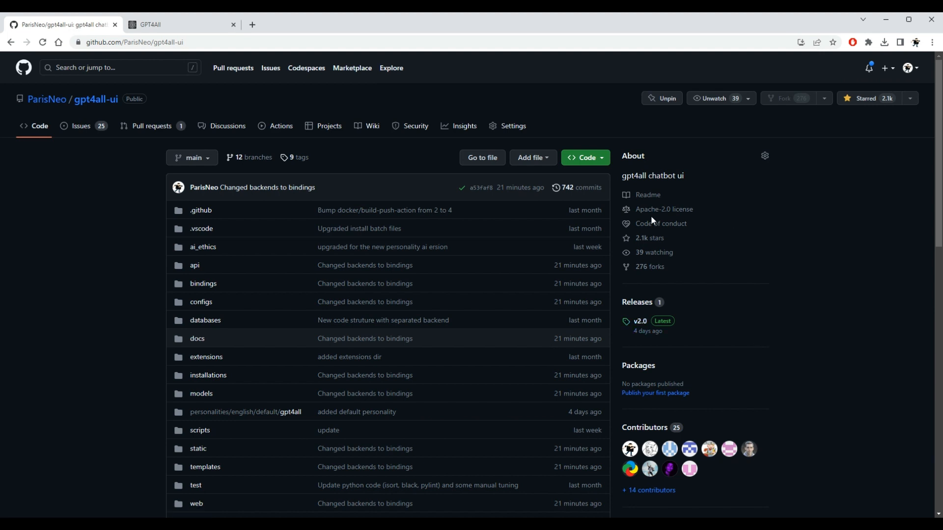
drag(693, 210, 630, 211)
click(706, 211)
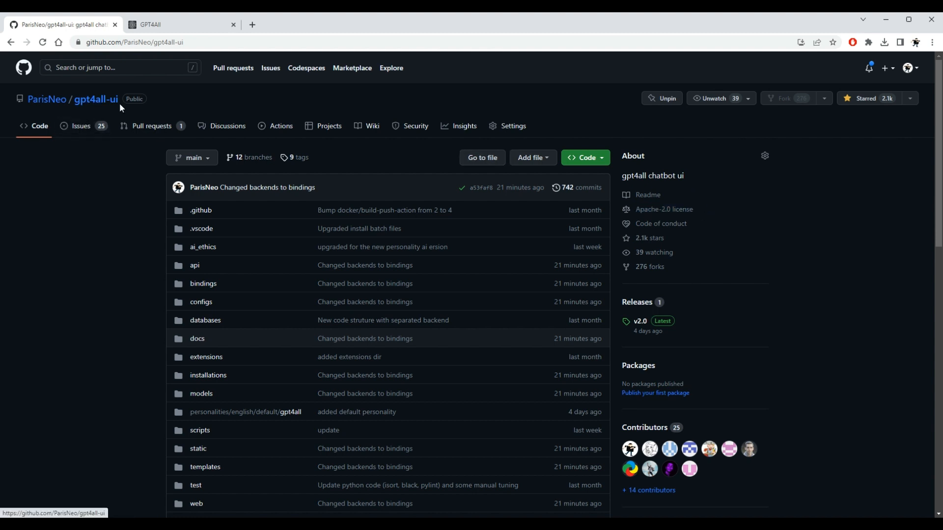
- Switch to the gpt4all.io site and look through its features, installation instructions and performance benchmarks
click(158, 25)
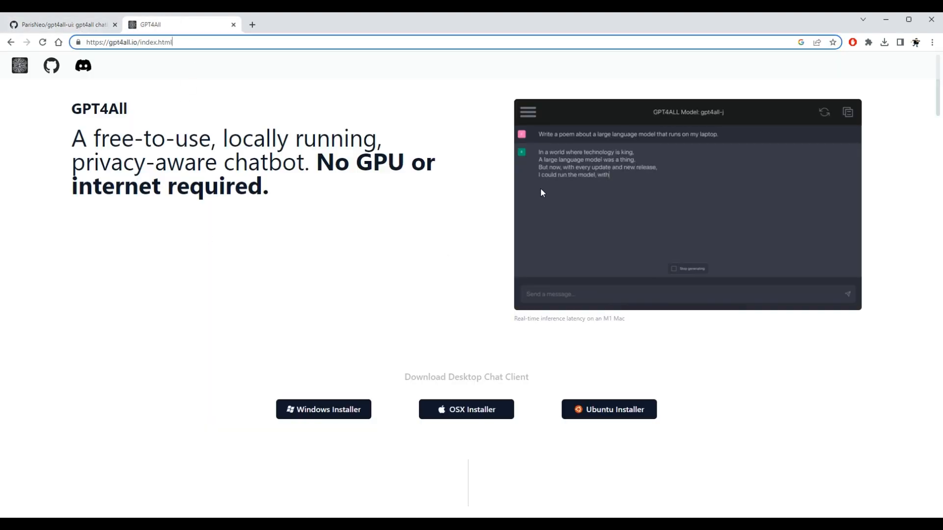
scroll(540, 187, down, 5)
scroll(521, 183, down, 4)
scroll(497, 122, down, 7)
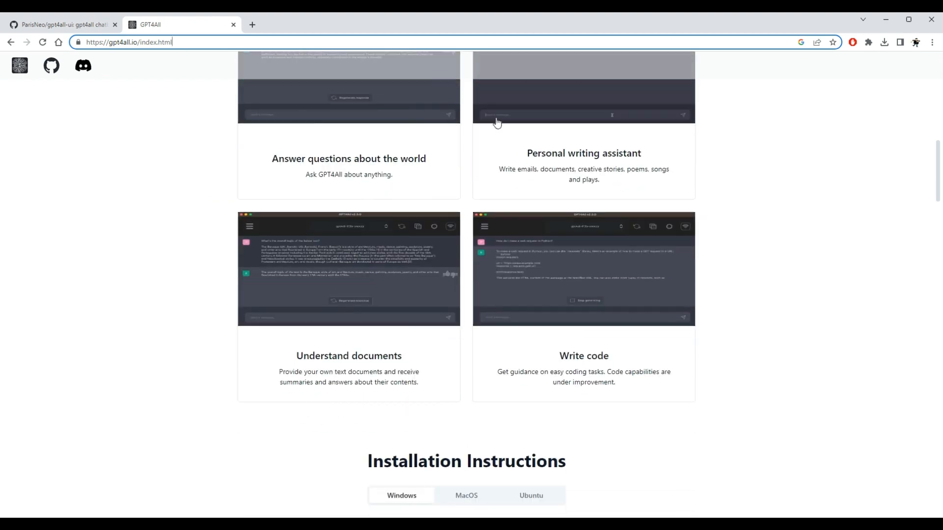
drag(109, 42, 137, 42)
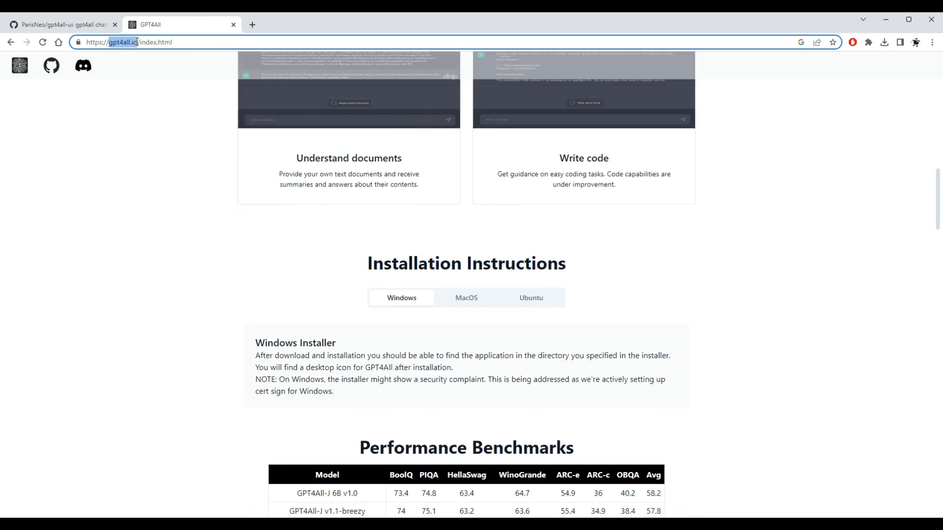
scroll(269, 154, down, 10)
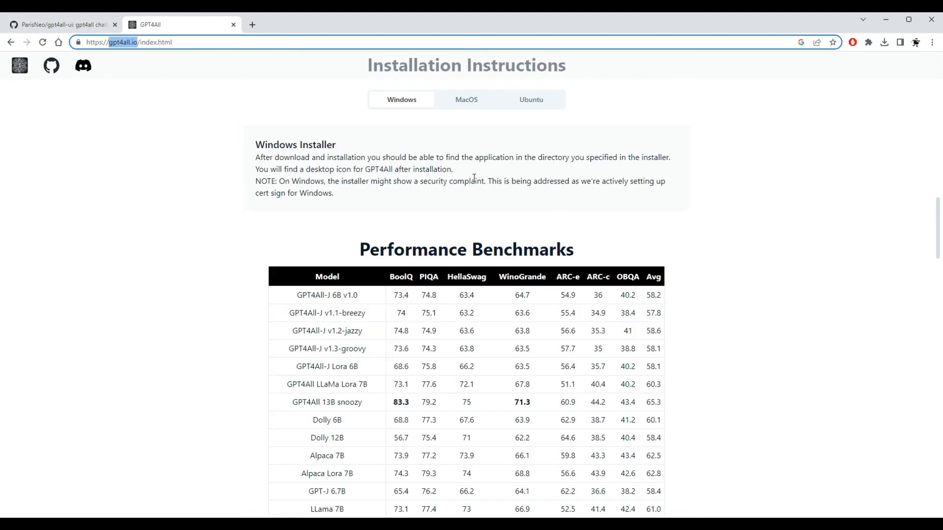
scroll(320, 140, down, 3)
scroll(320, 140, up, 4)
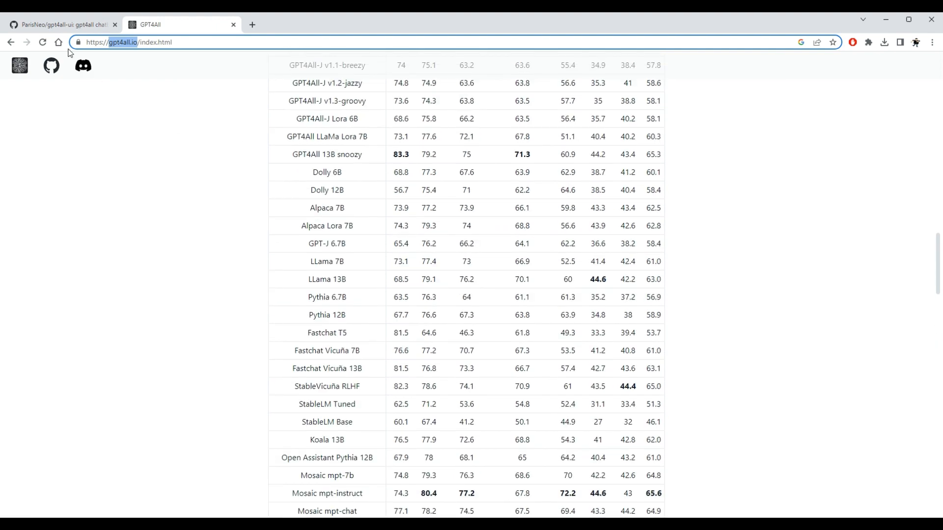
- Return to the gpt4all-ui repository page and look over its folders and project details
click(83, 25)
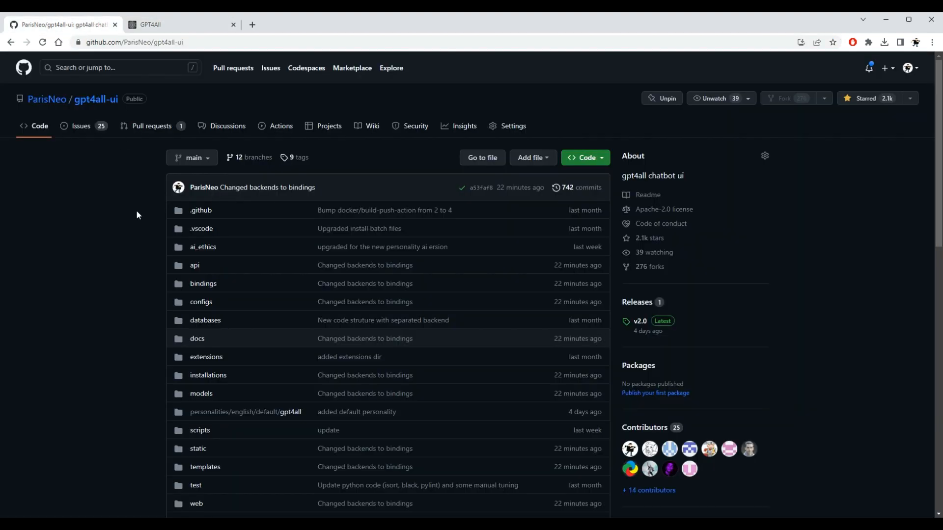
scroll(223, 250, down, 4)
scroll(223, 251, up, 3)
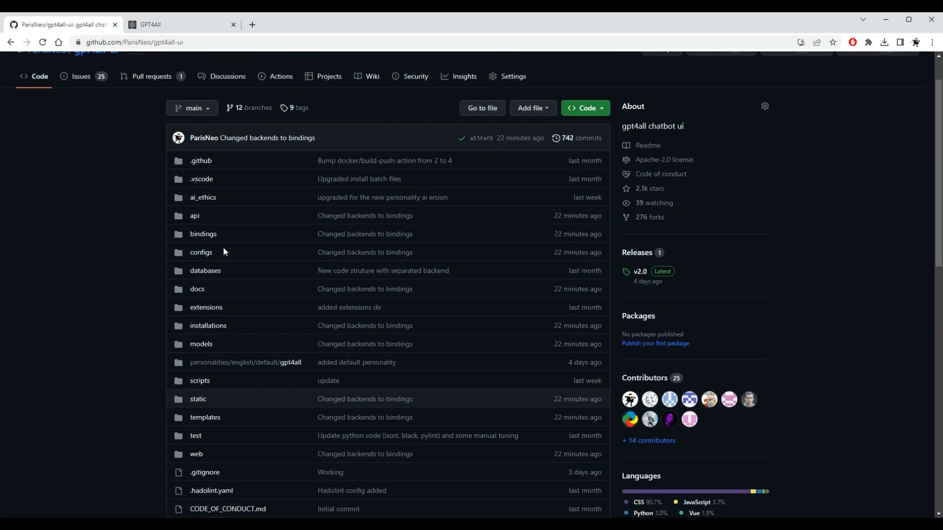
scroll(223, 248, up, 1)
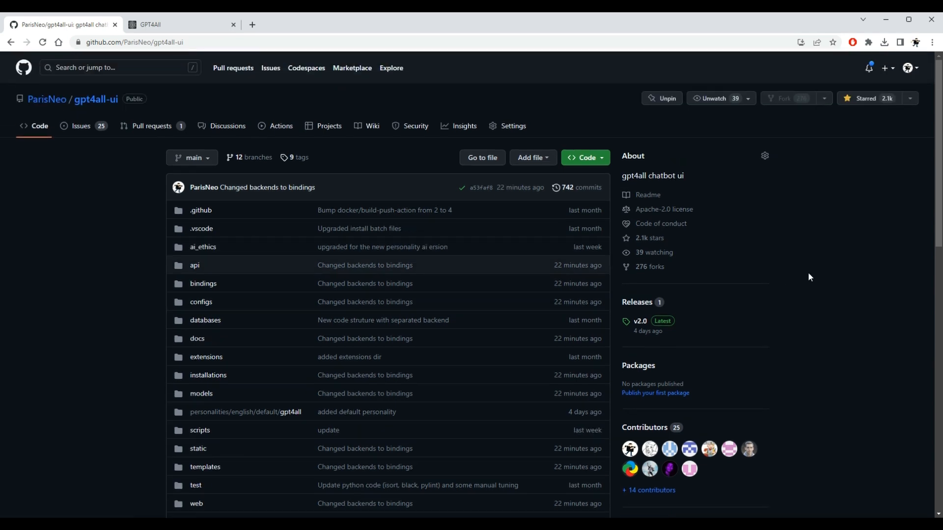
scroll(863, 315, down, 3)
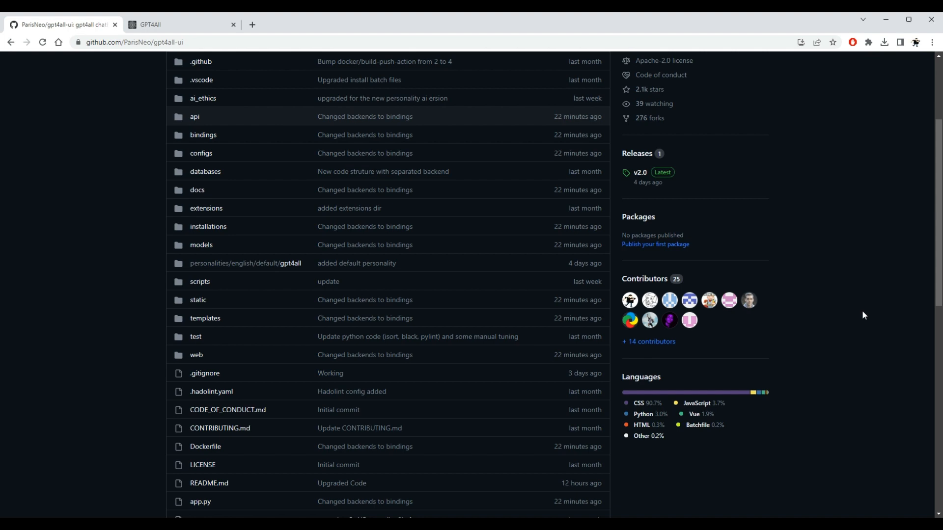
scroll(863, 312, up, 3)
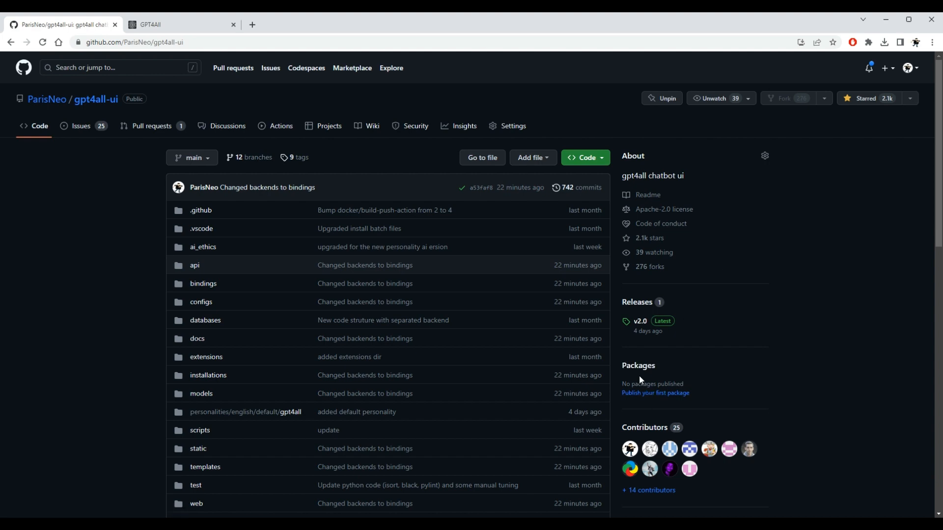
- Open the repository's contributors statistics and review the commit graphs of all contributors
click(623, 431)
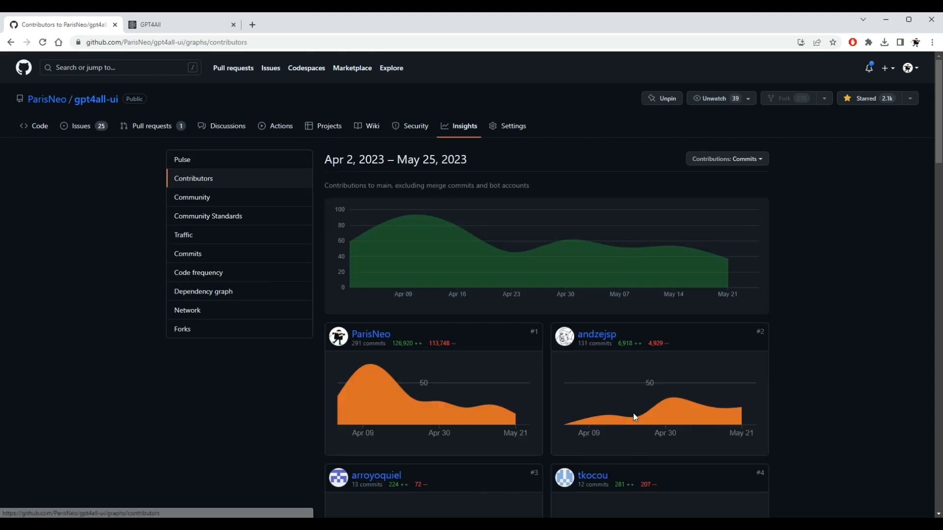
scroll(674, 389, down, 8)
scroll(672, 385, down, 16)
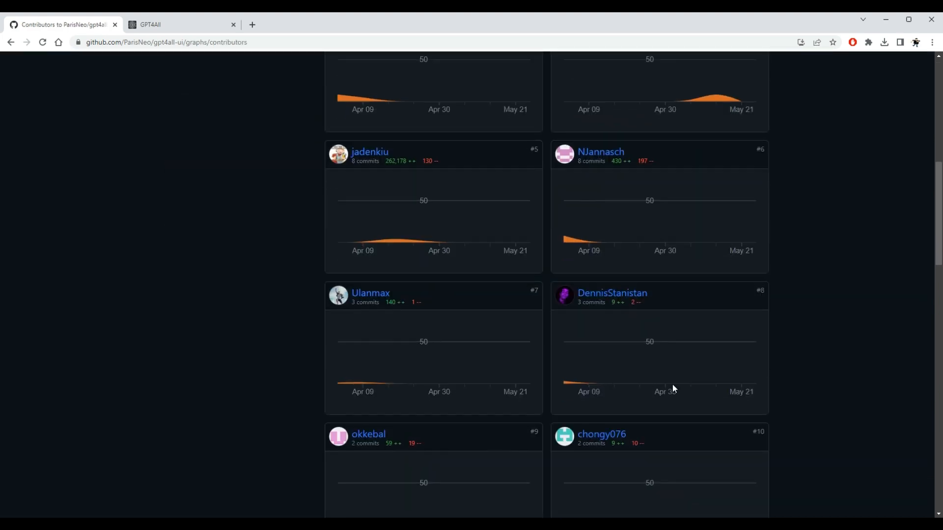
scroll(673, 385, down, 3)
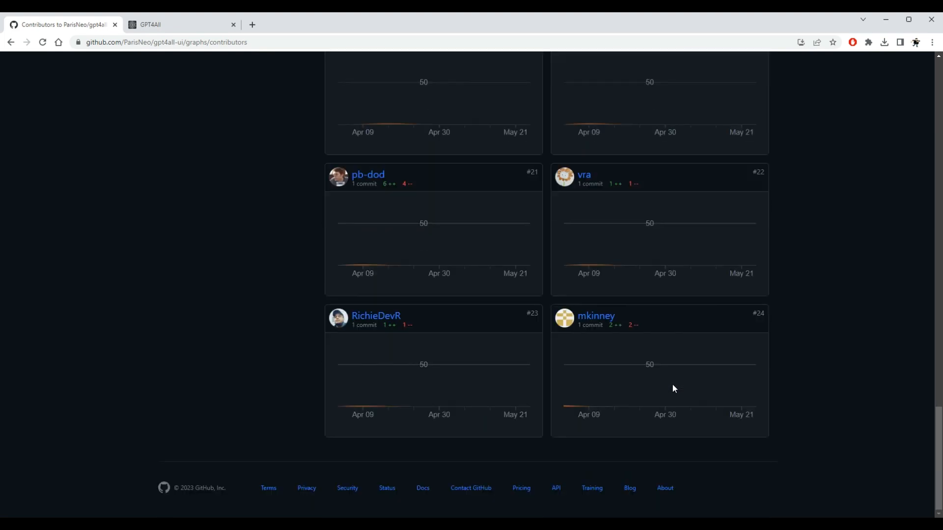
scroll(672, 386, up, 20)
scroll(672, 384, up, 10)
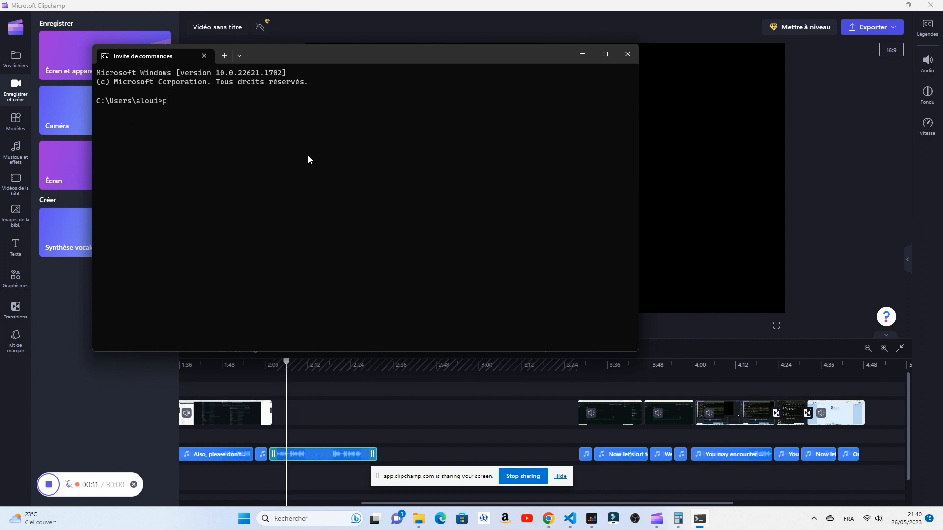
- Check the installed Python version in the Command Prompt with python --version
text(python)
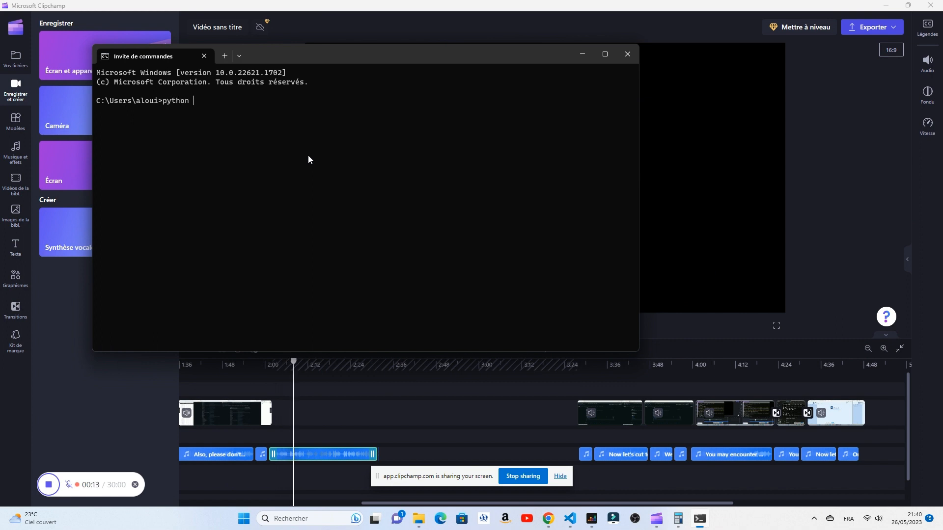
text( --version)
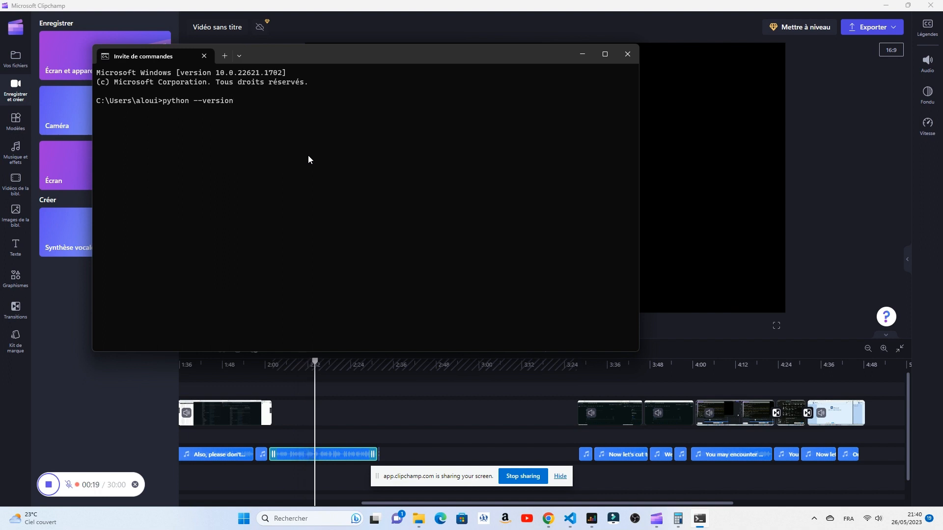
key(Return)
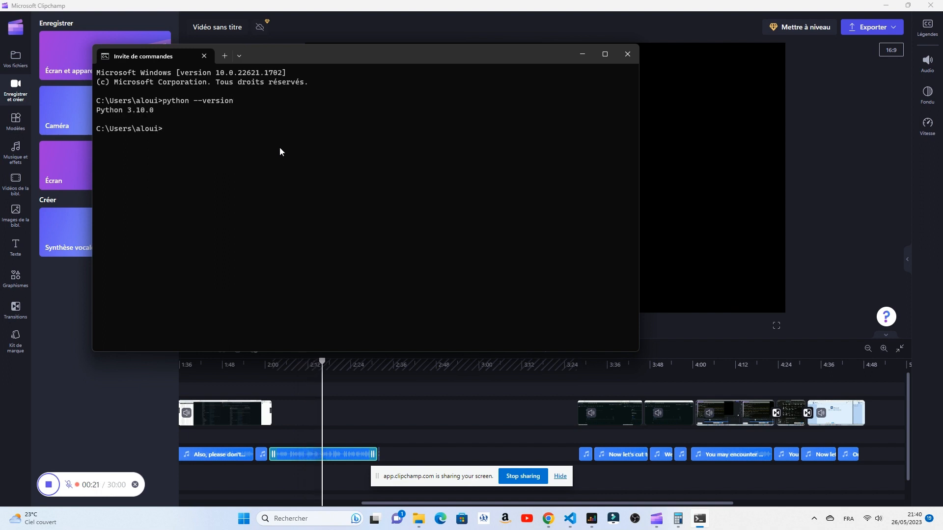
drag(155, 111, 97, 115)
click(168, 121)
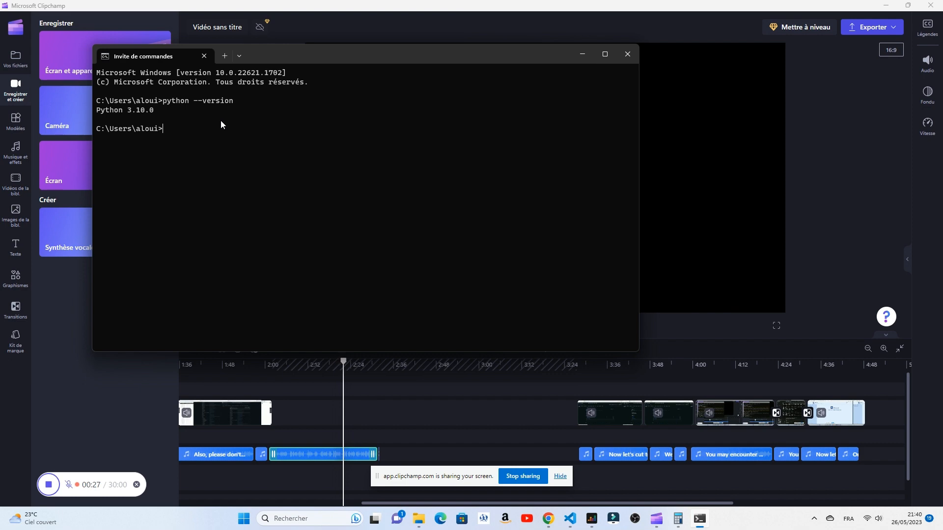
- Run git in the Command Prompt to check that it is installed, and examine its usage output from the start
text(git)
key(Return)
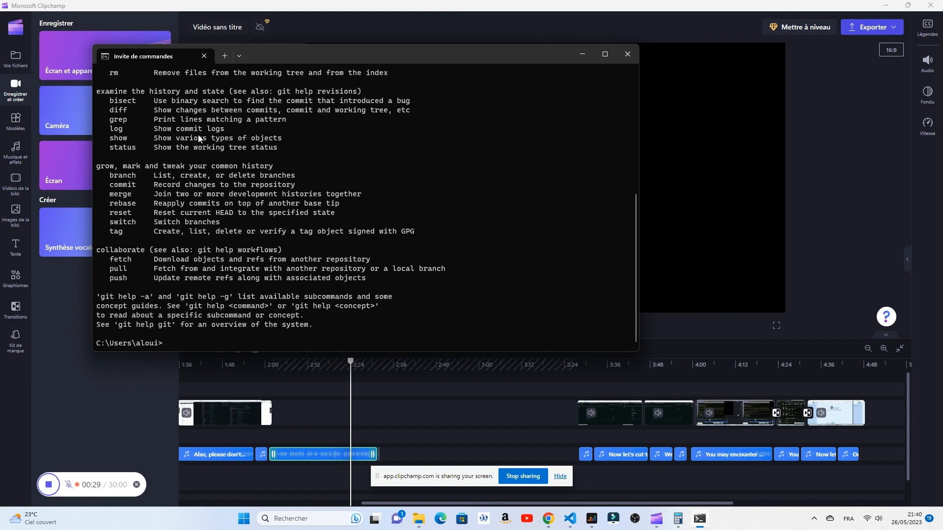
scroll(147, 118, up, 8)
drag(93, 113, 168, 113)
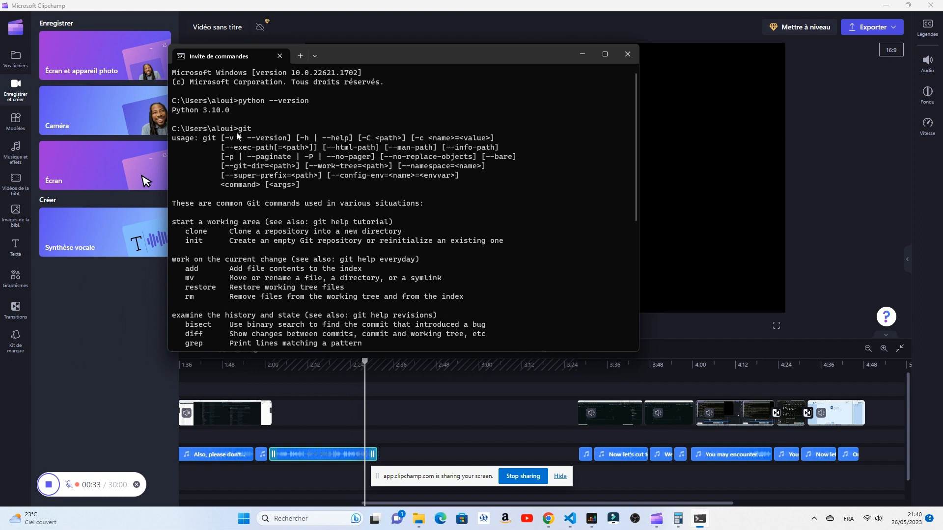
drag(173, 140, 206, 232)
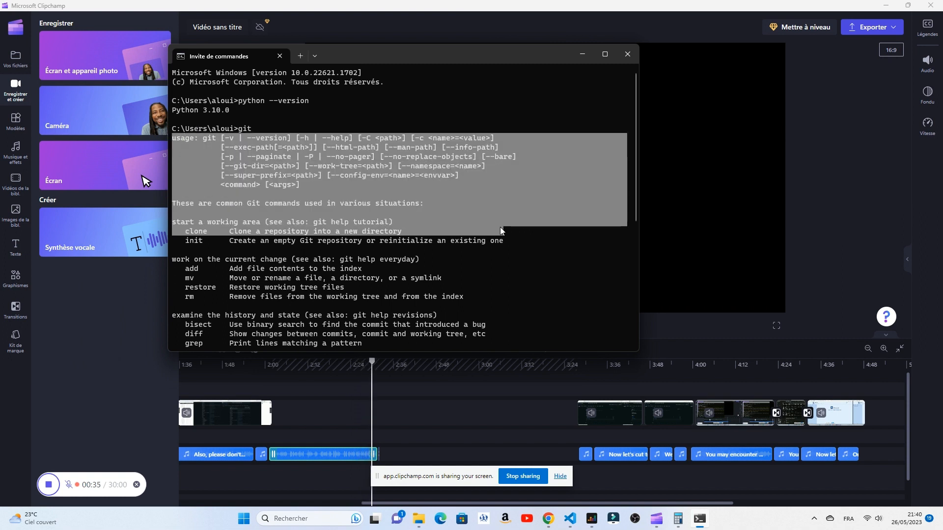
click(530, 117)
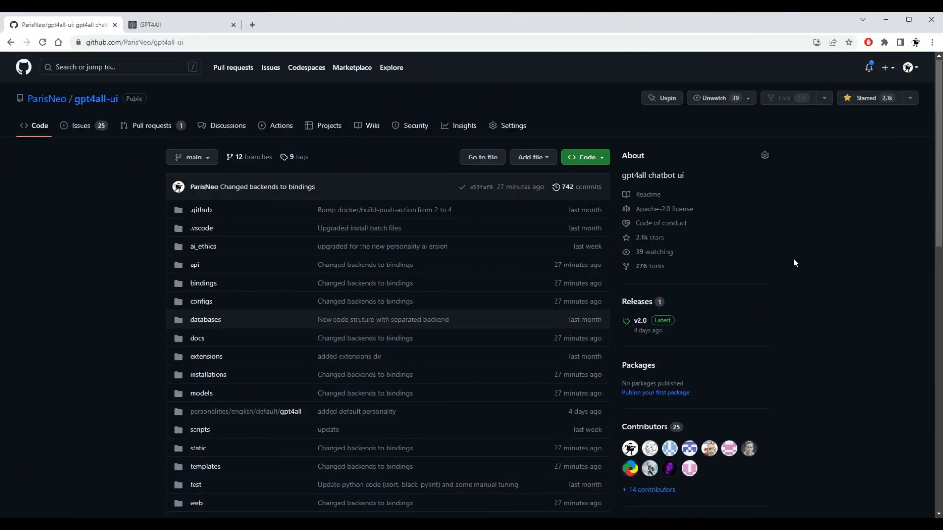
- Open the v2.0 release of the gpt4all-ui repository on GitHub and download the webui.bat asset
scroll(794, 263, down, 2)
scroll(794, 262, up, 2)
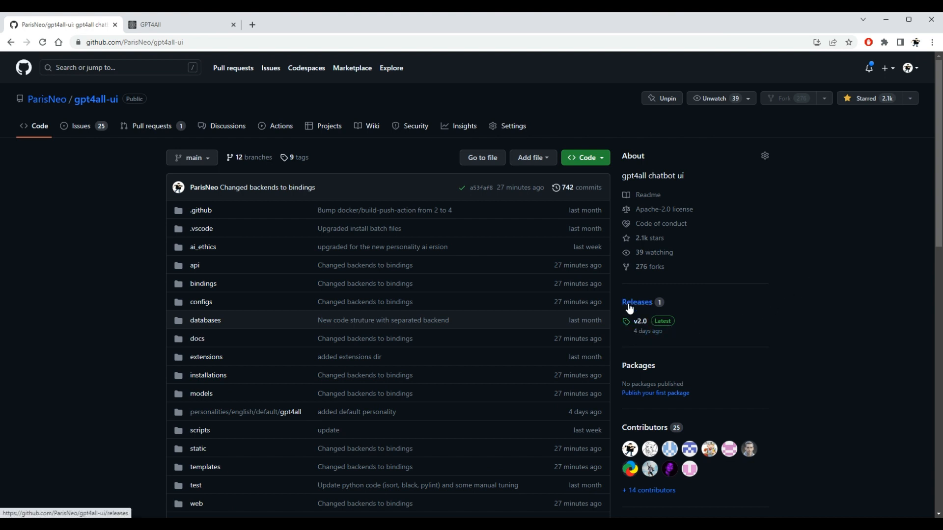
drag(84, 42, 219, 45)
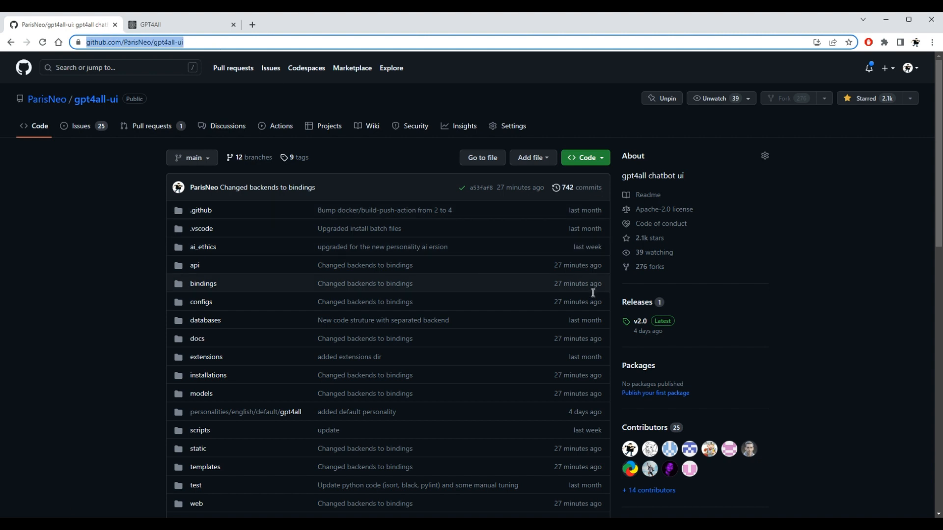
click(640, 322)
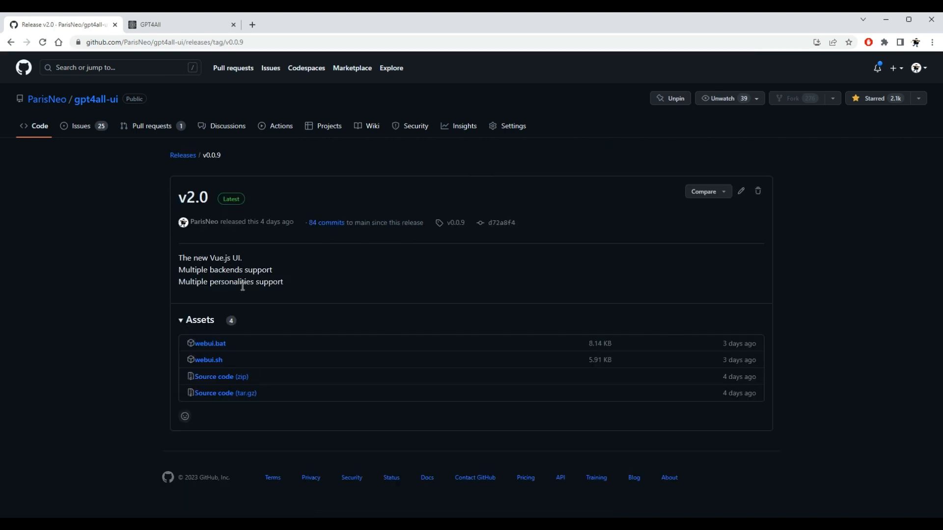
click(217, 344)
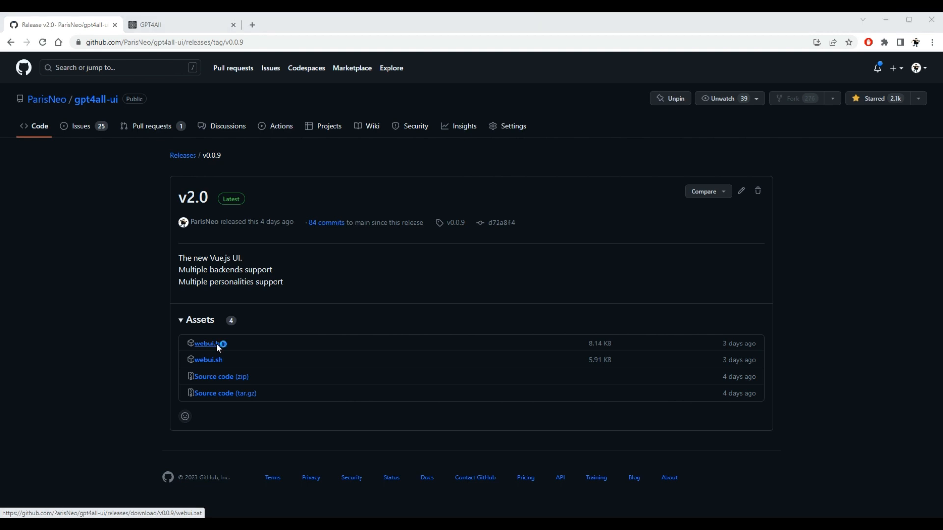
- Save webui.bat in a new folder named gpt4all-webui inside the ai folder
click(28, 220)
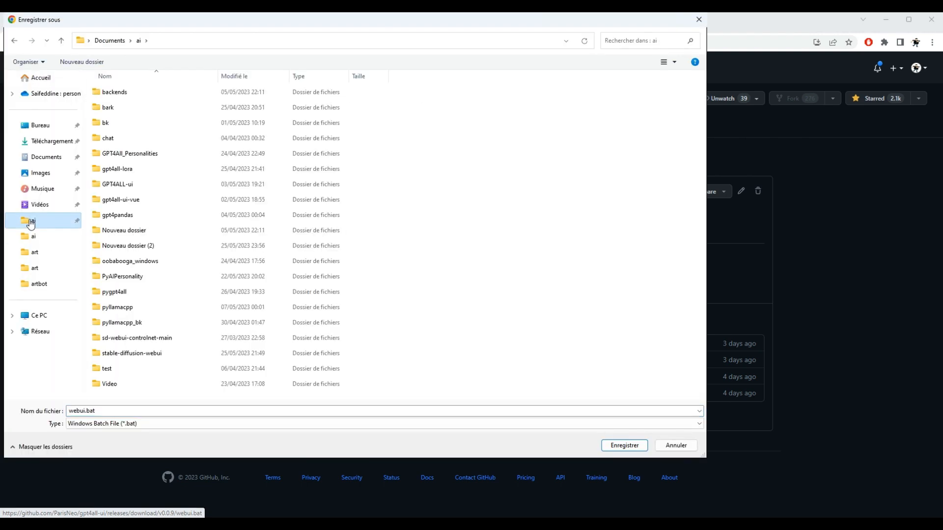
click(76, 63)
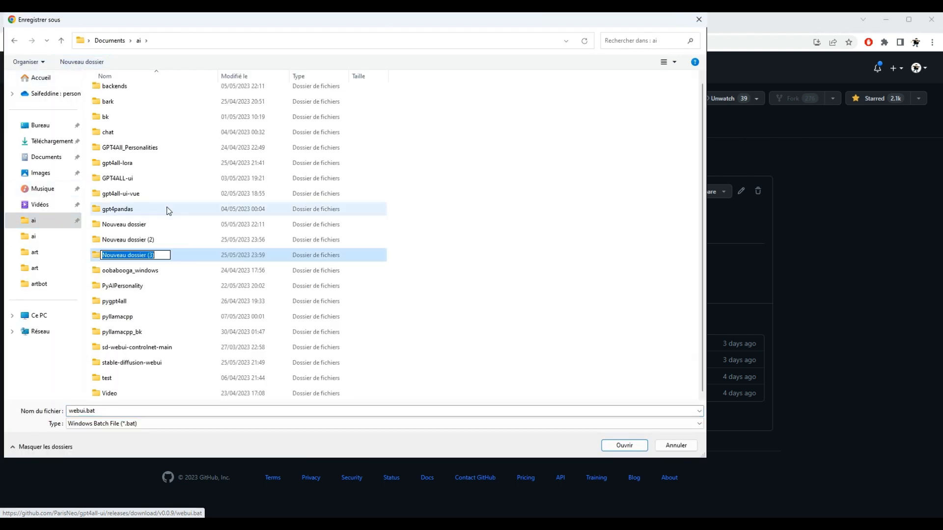
text(gpt4all-)
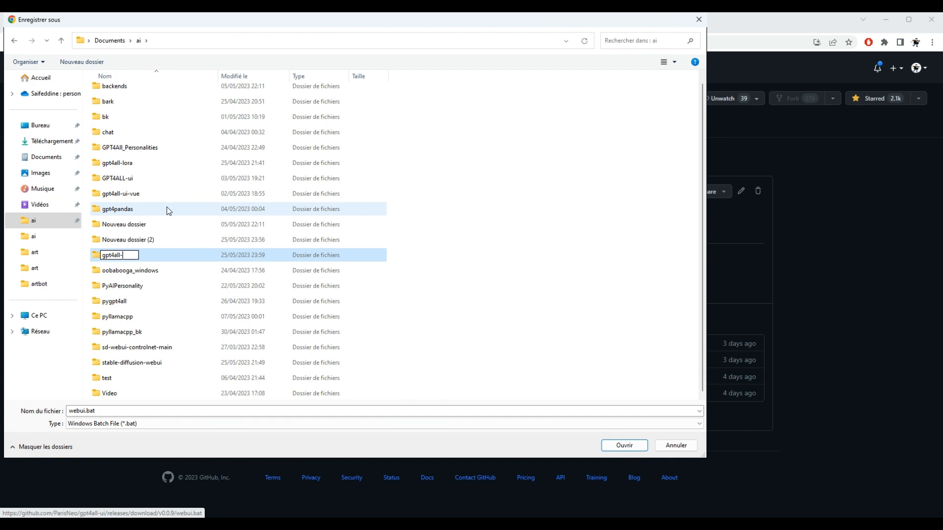
text(web)
key(Return)
key(Return)
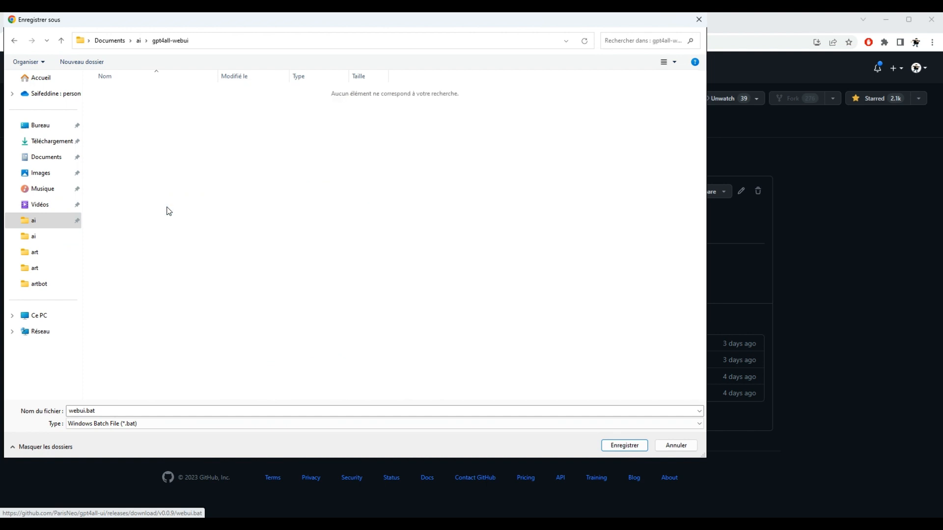
click(632, 446)
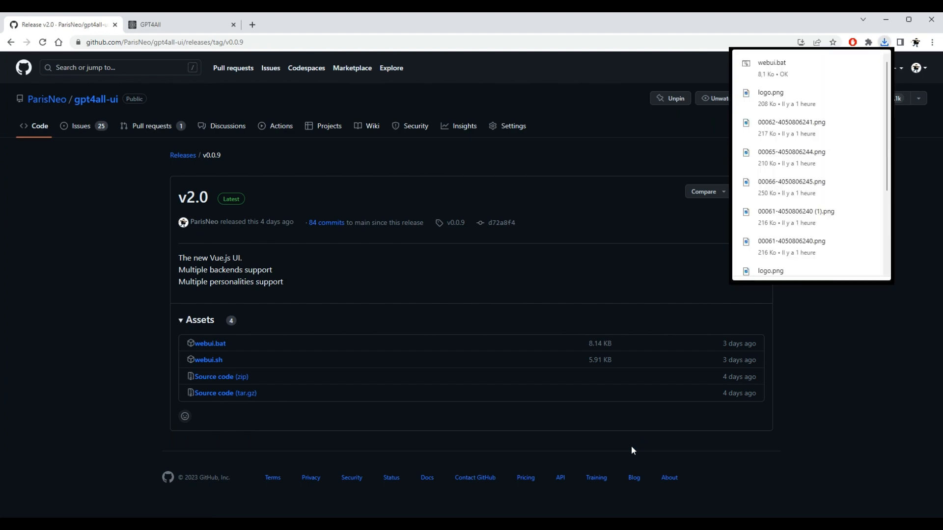
click(772, 64)
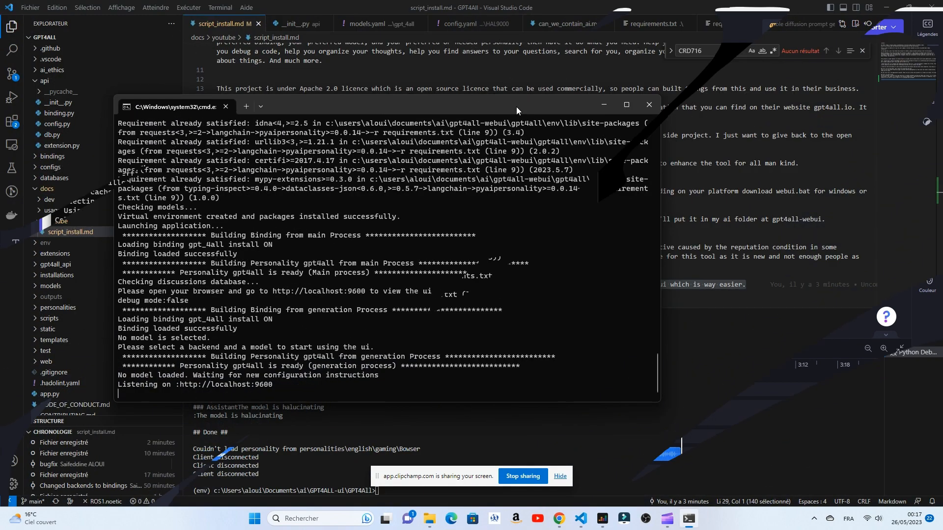
double_click(517, 107)
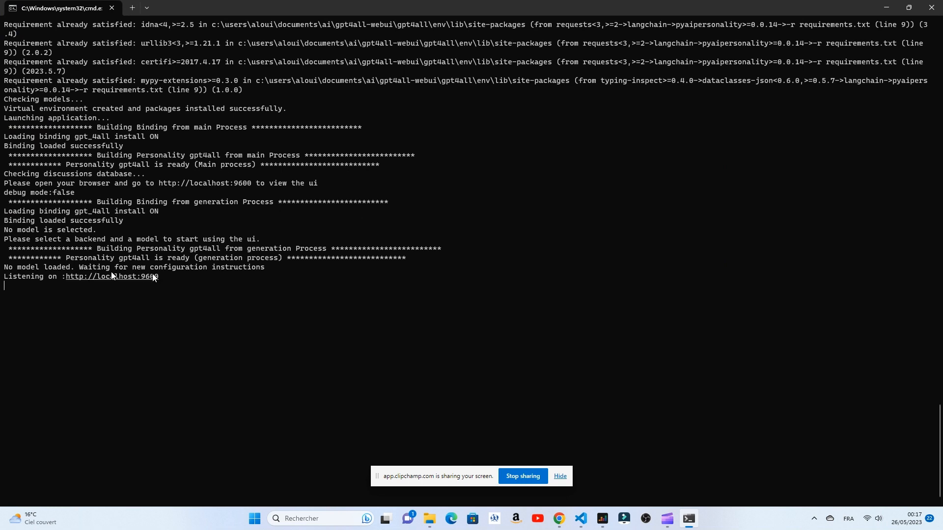
ctrl+click(129, 278)
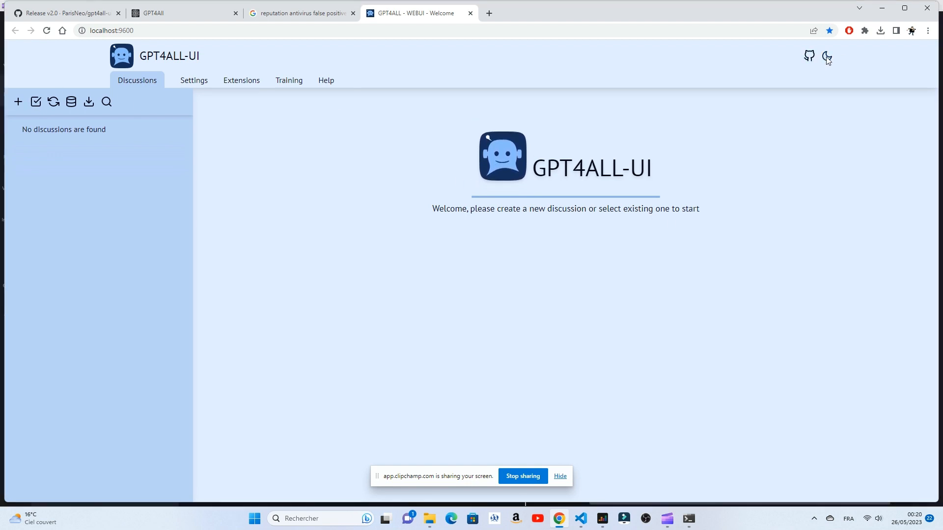
- Switch the GPT4ALL-UI interface back and forth between the dark and light themes
click(827, 57)
click(828, 57)
click(827, 57)
click(827, 56)
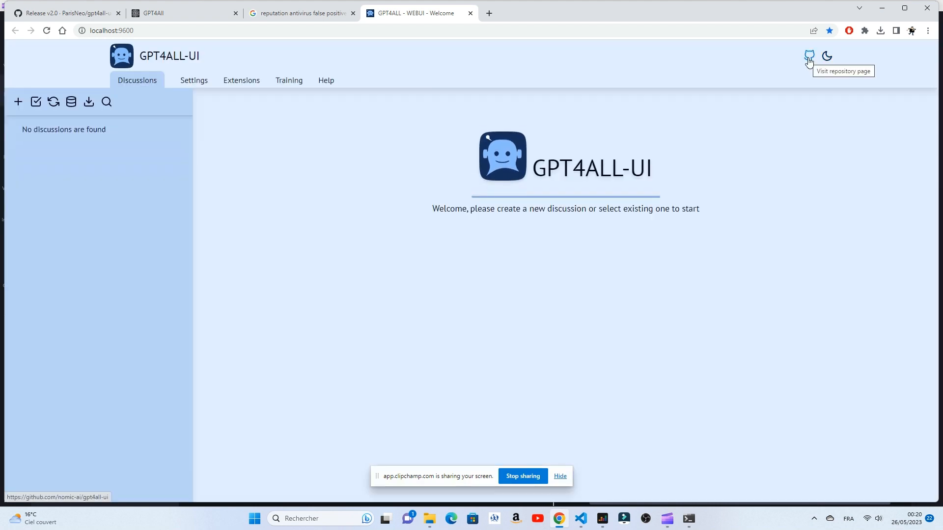
- Visit the project's GitHub repository from the web UI, close that page, and refresh the discussions list
click(810, 60)
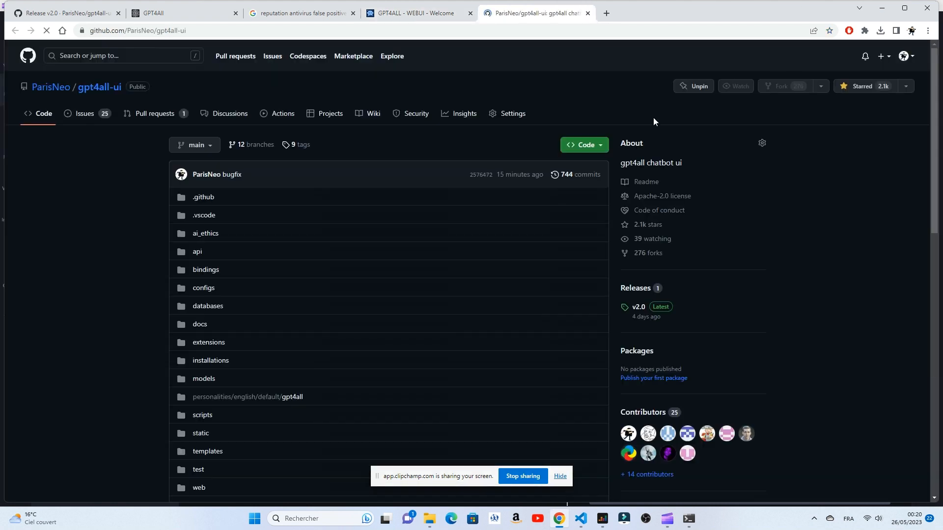
click(588, 14)
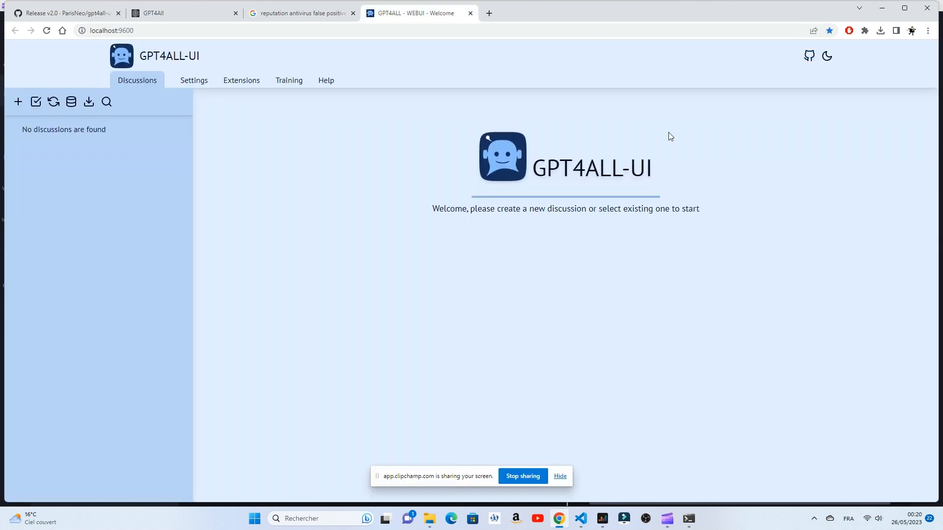
click(52, 105)
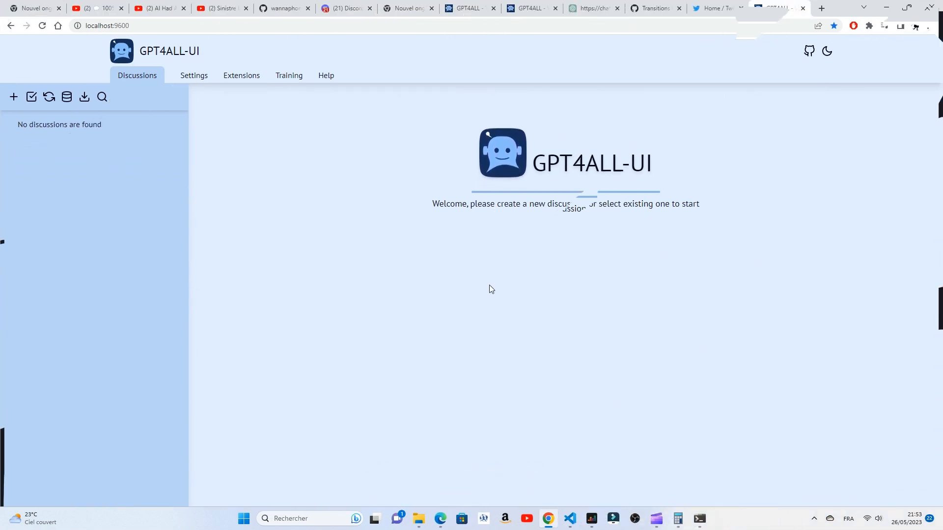
- Set the Models zoo binding to llama_cpp_official in the settings and check its installation in the terminal
click(191, 77)
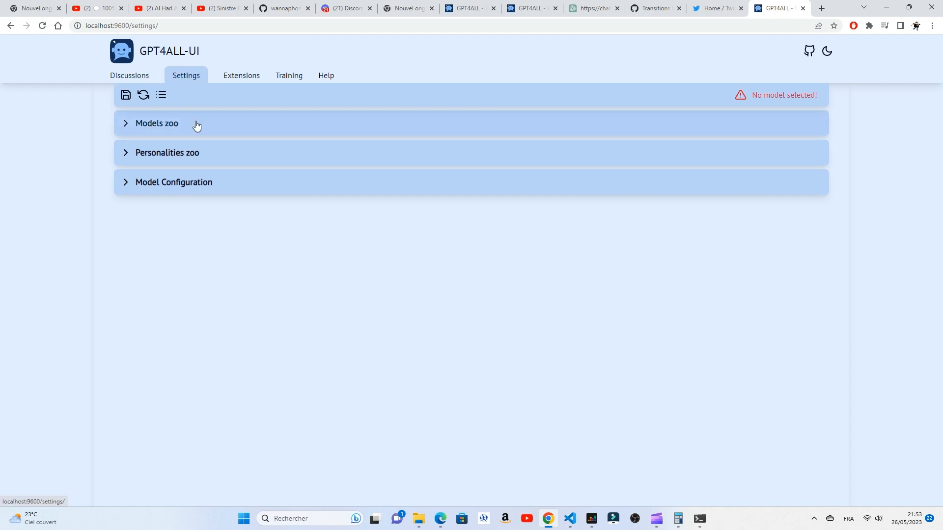
click(158, 131)
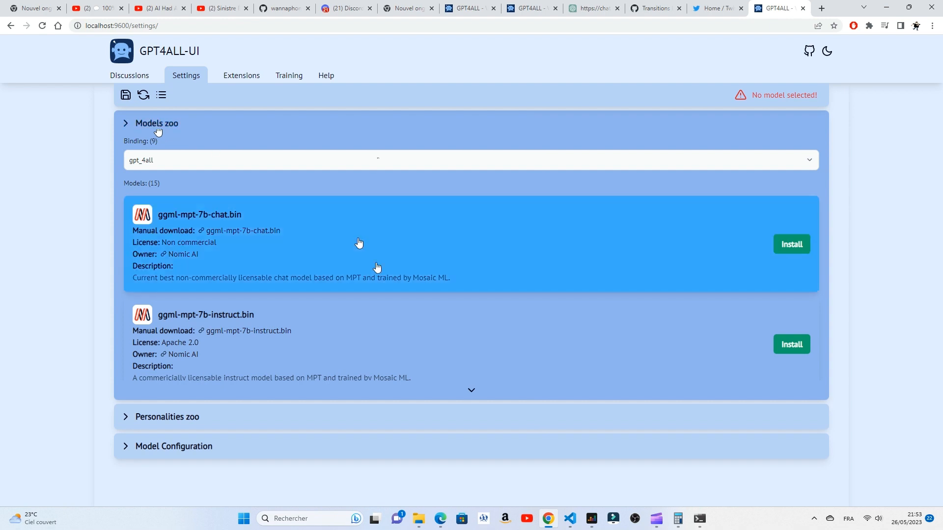
scroll(416, 268, down, 4)
scroll(415, 267, up, 4)
click(289, 160)
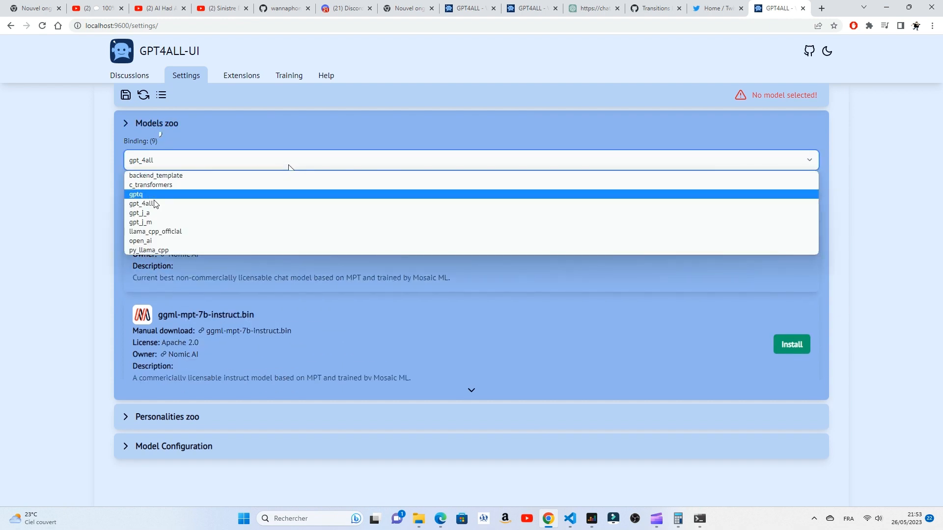
click(217, 232)
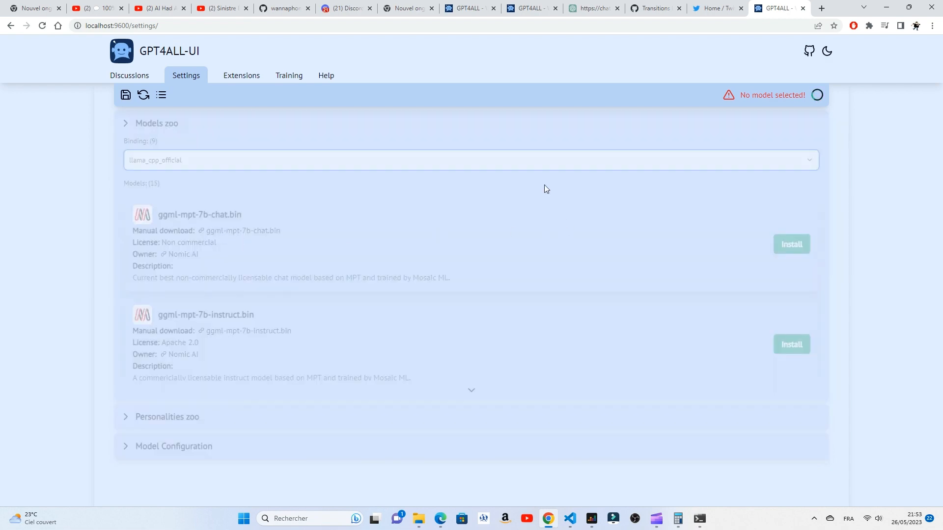
click(705, 527)
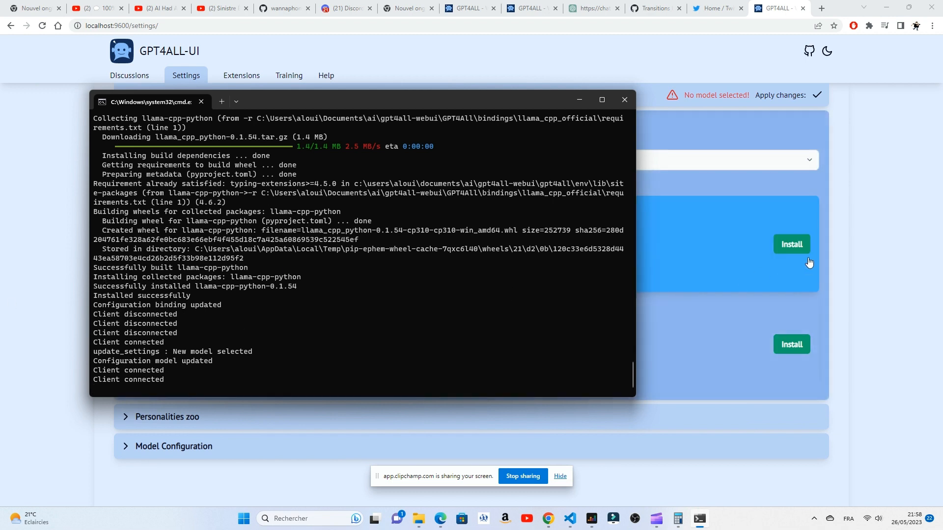
- Find medalpaca-13B.ggmlv3.q4_0.bin in the Models zoo and install it
click(763, 257)
scroll(490, 249, down, 4)
scroll(497, 254, down, 1)
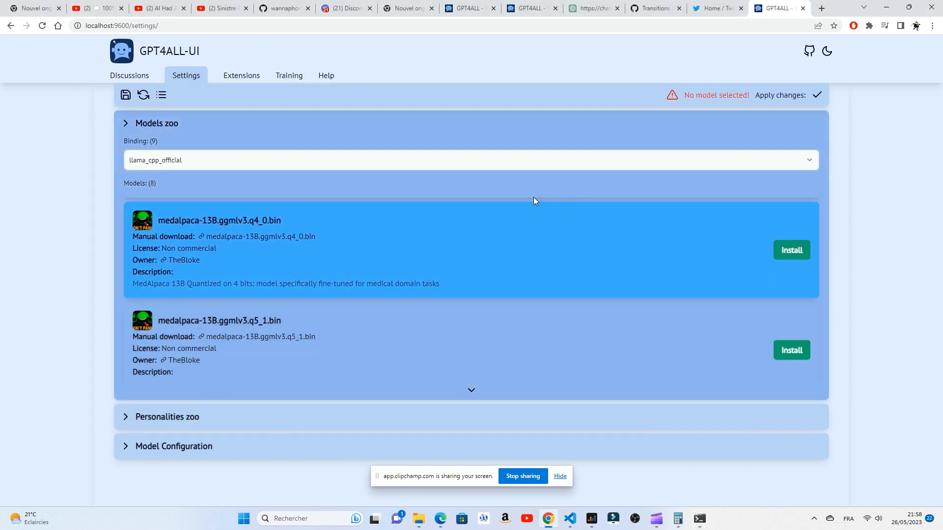
click(782, 249)
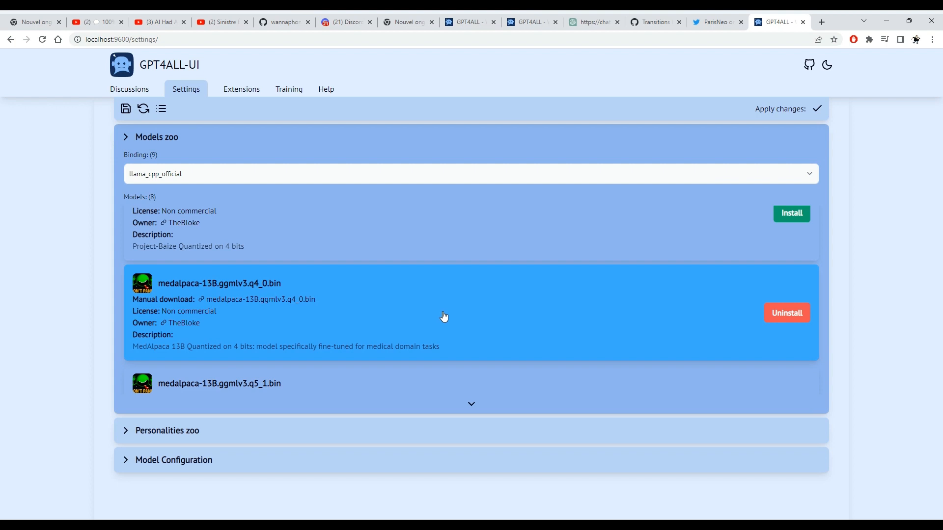
- Select the medalpaca-13B.ggmlv3.q4_0.bin model, apply the changes, and save the configuration
click(444, 317)
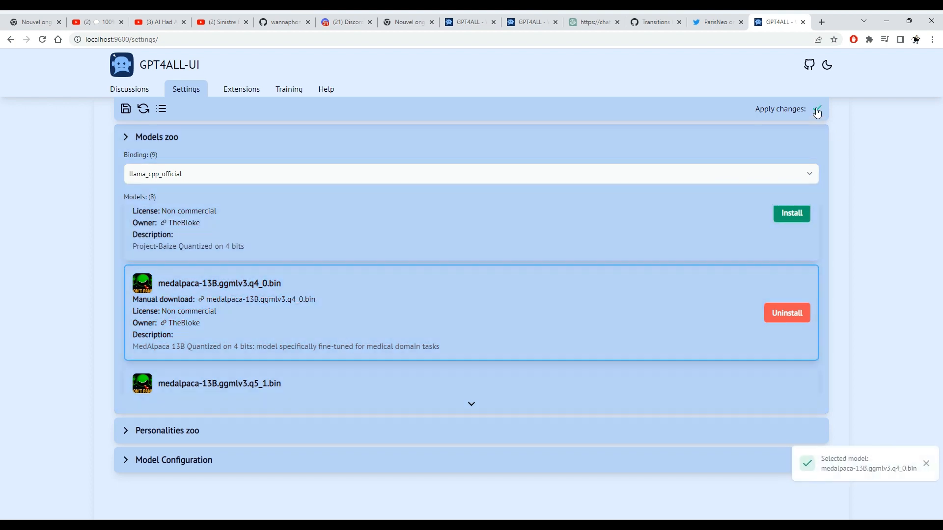
click(816, 110)
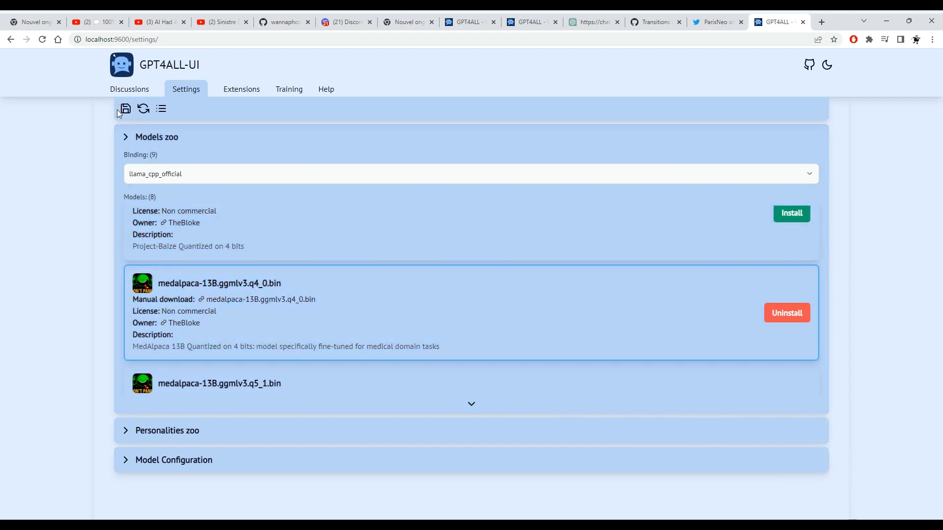
click(126, 110)
click(145, 109)
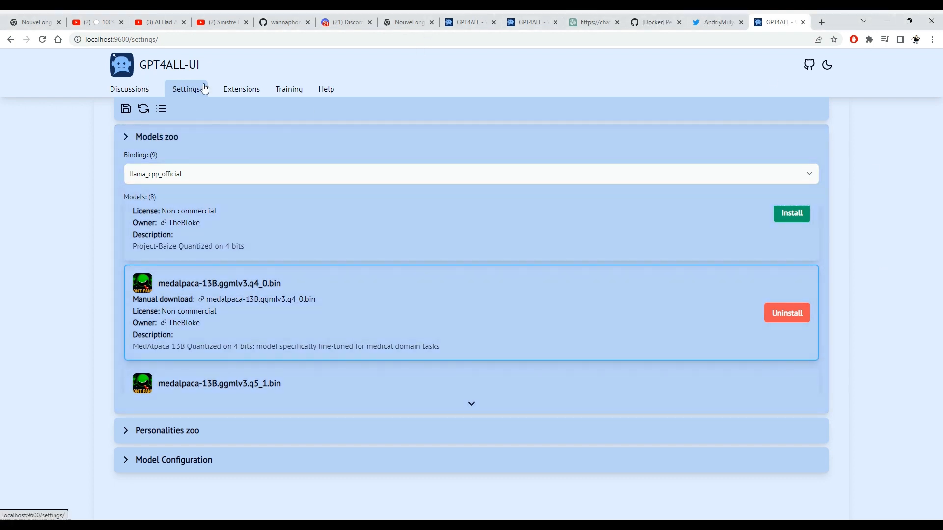
- Create a new discussion and send the question "Who is Abraham Lincoln?"
click(125, 89)
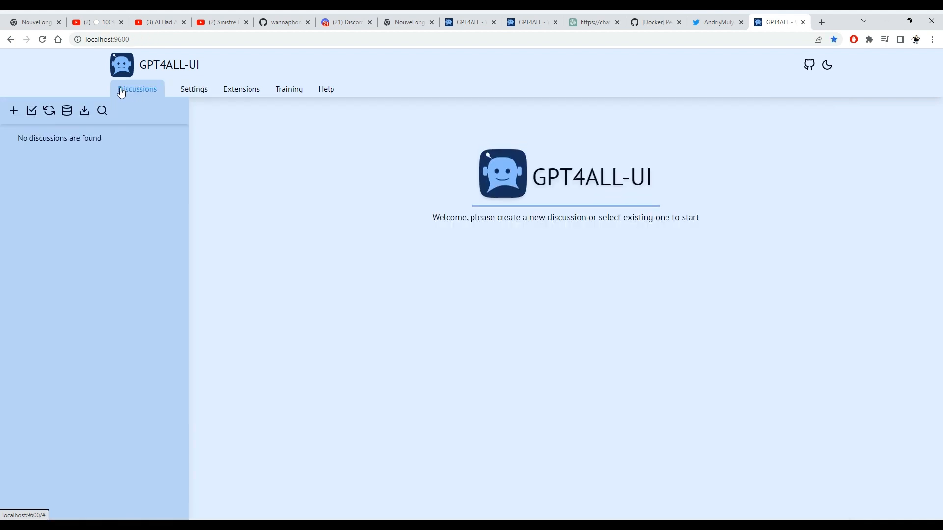
click(9, 116)
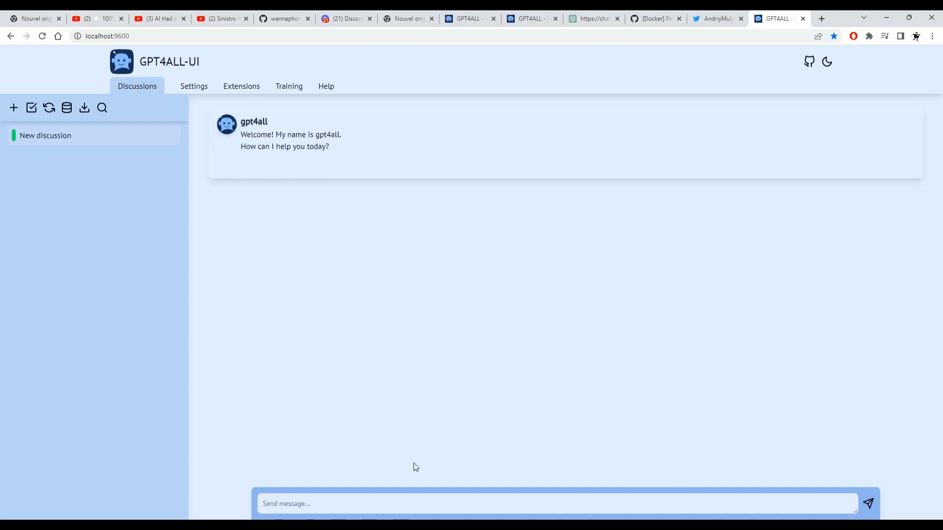
click(380, 507)
text(W)
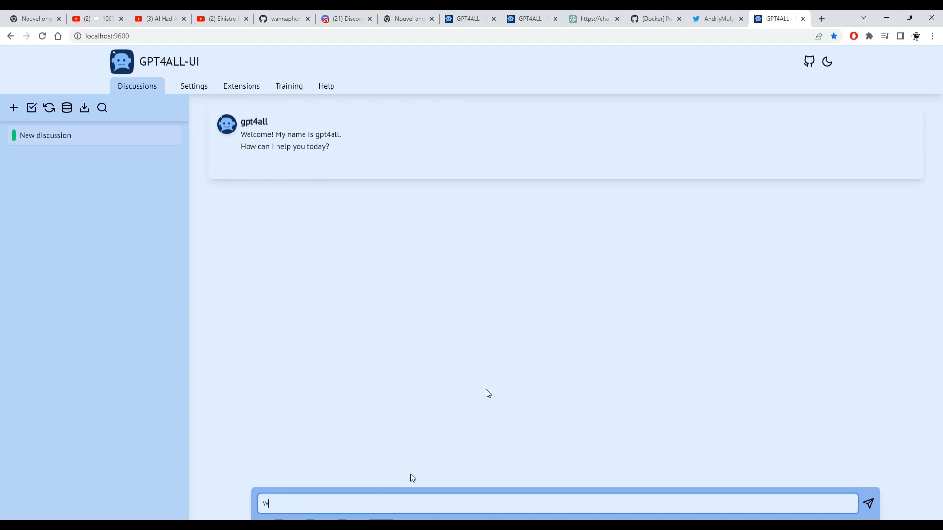
text(ho is Ab)
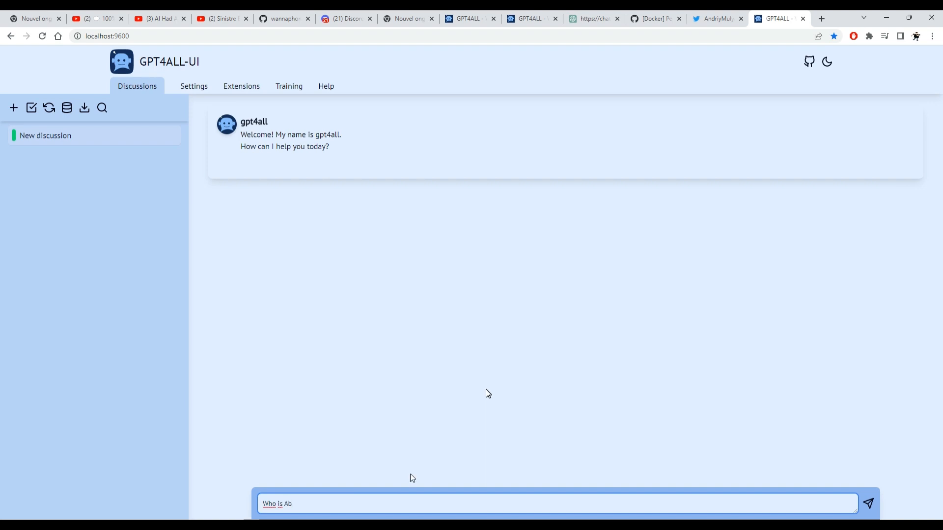
text(raham Lincoln?)
key(Return)
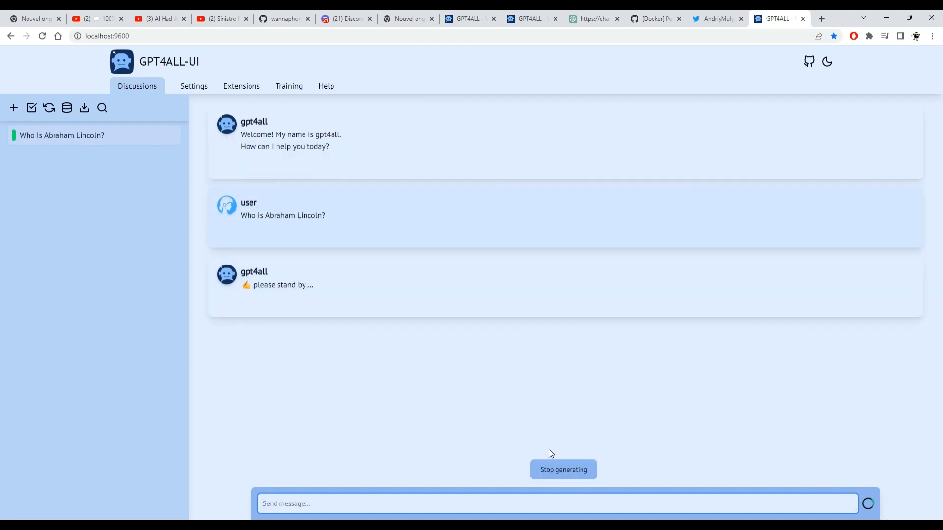
click(568, 476)
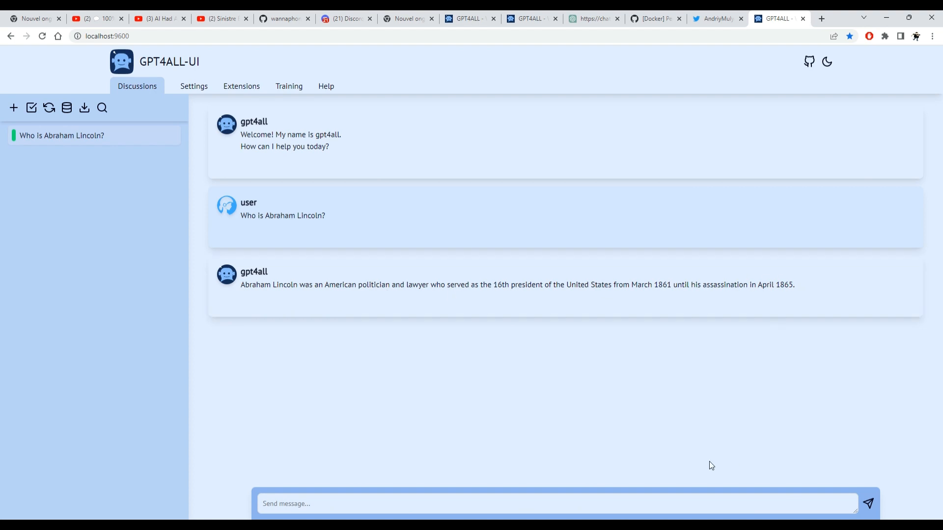
- Send the follow-up message "Give more details" in the Abraham Lincoln discussion
click(334, 505)
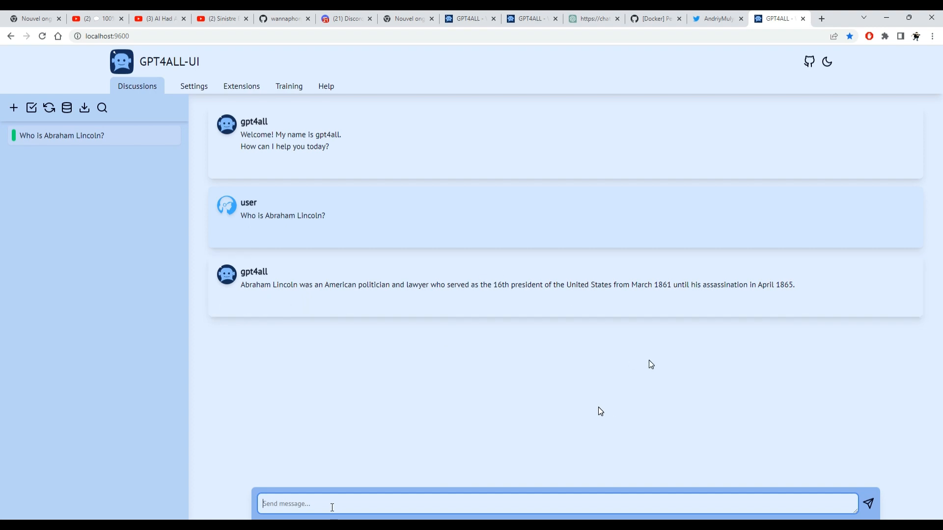
text(Give more details)
key(Return)
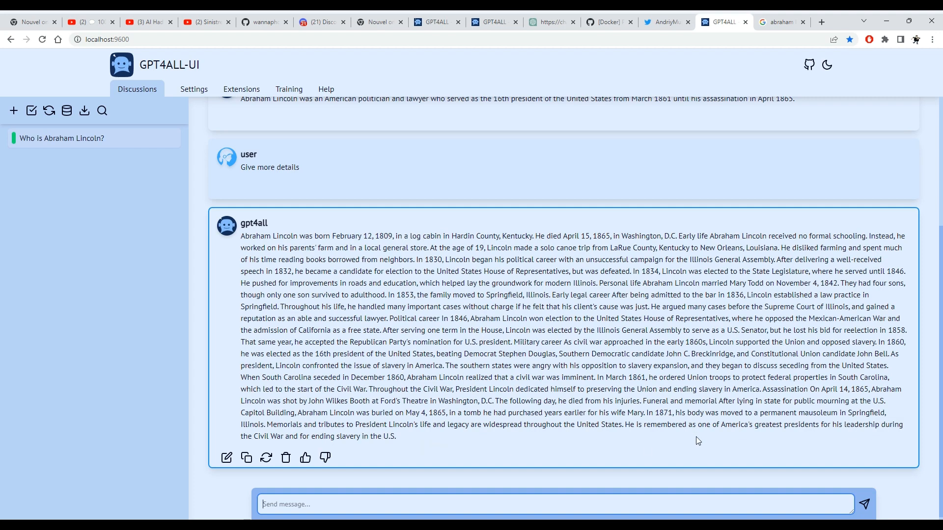
- Review the detailed answer about Abraham Lincoln, highlighting its closing passage and the full text
click(711, 424)
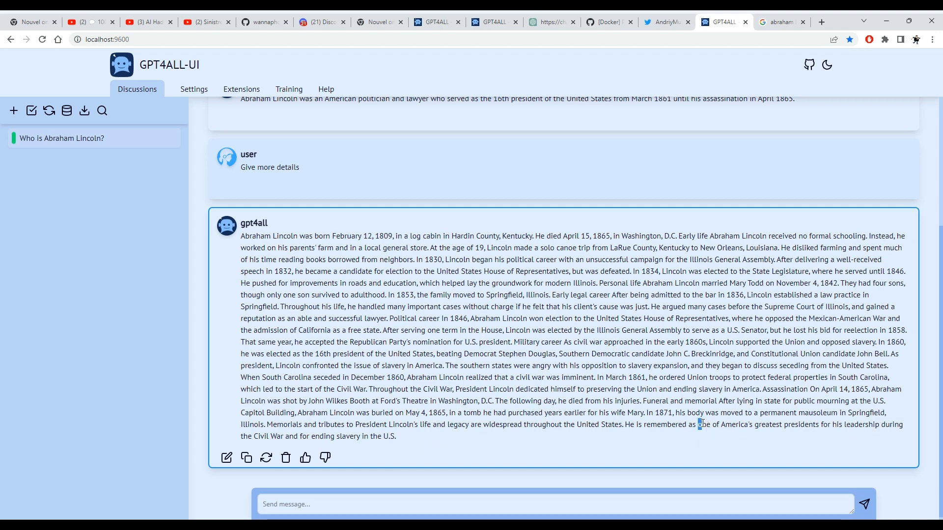
drag(701, 425, 462, 438)
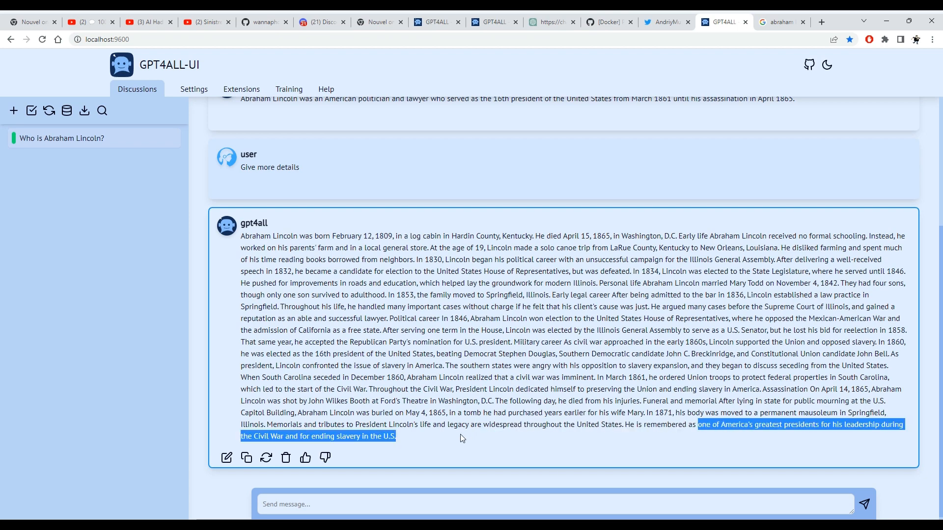
click(458, 435)
drag(404, 438, 231, 238)
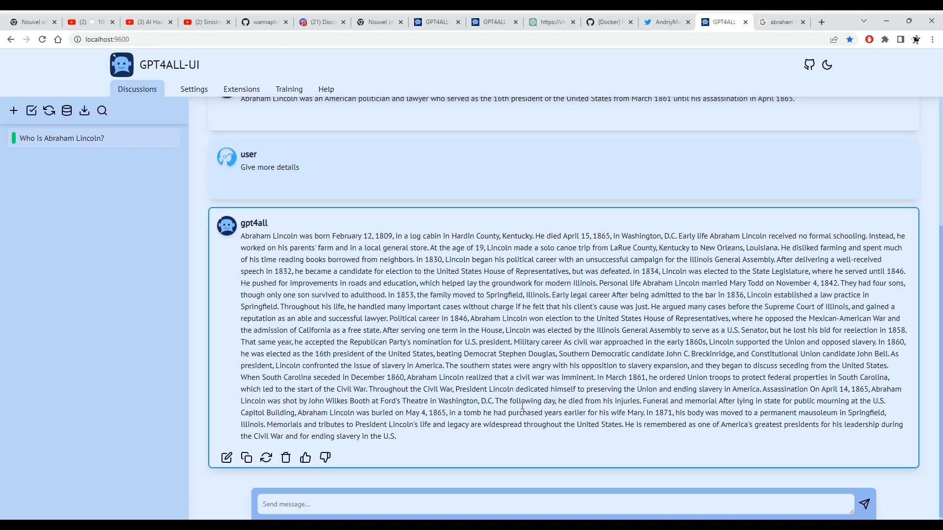
- Look through the models listed for the llama_cpp_official binding in the settings, and return to the discussions
click(194, 89)
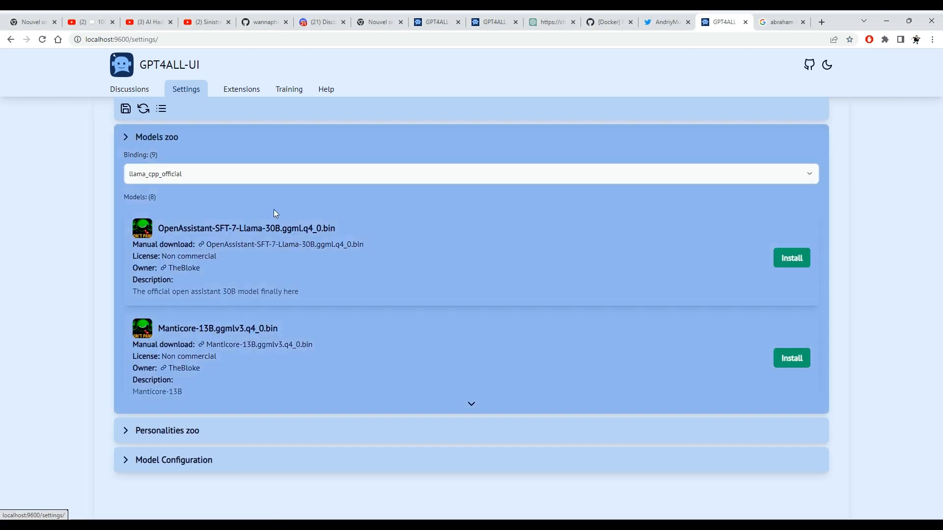
scroll(339, 295, down, 5)
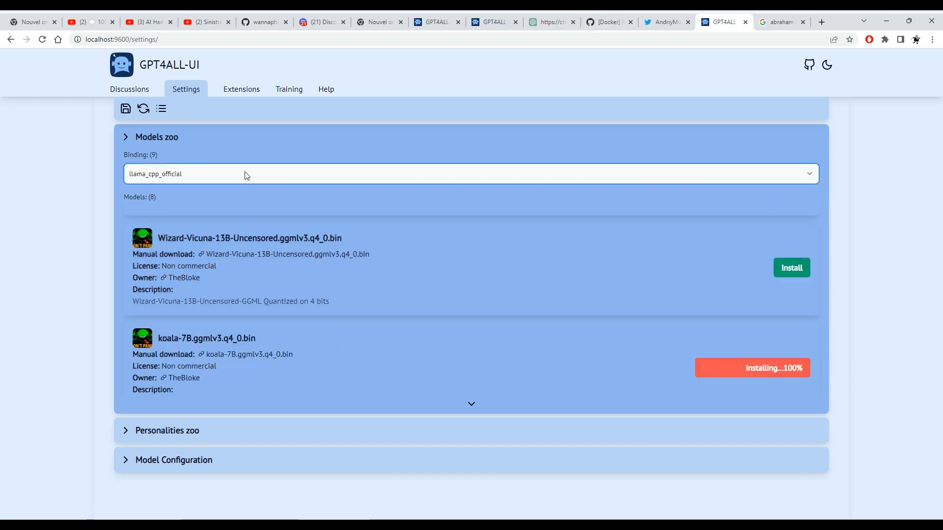
scroll(267, 327, down, 2)
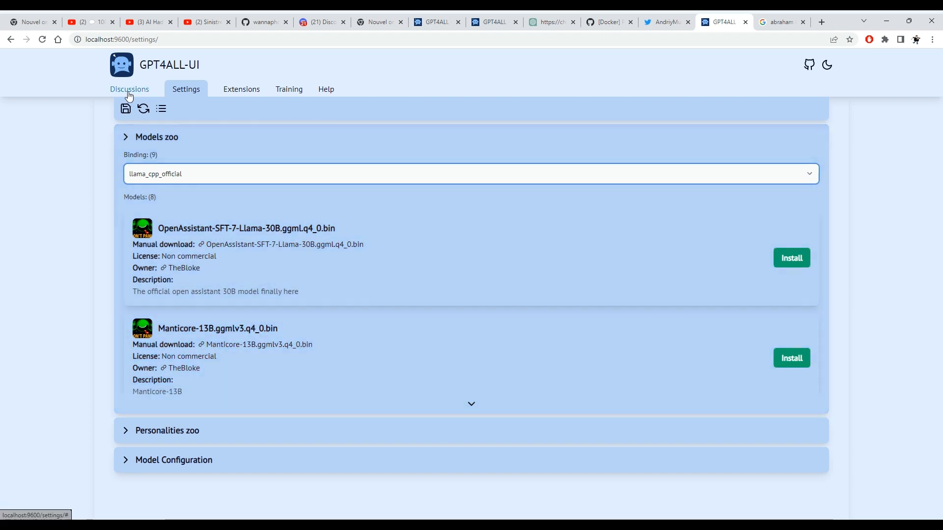
click(130, 90)
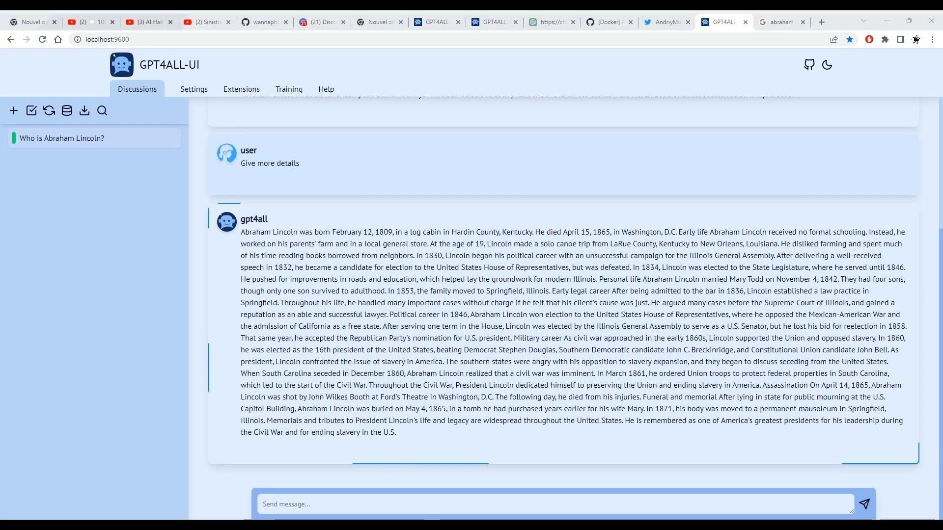
- Open the detailed Abraham Lincoln answer for editing, select part of its text, and discard the edit
click(227, 458)
key(ctrl+a)
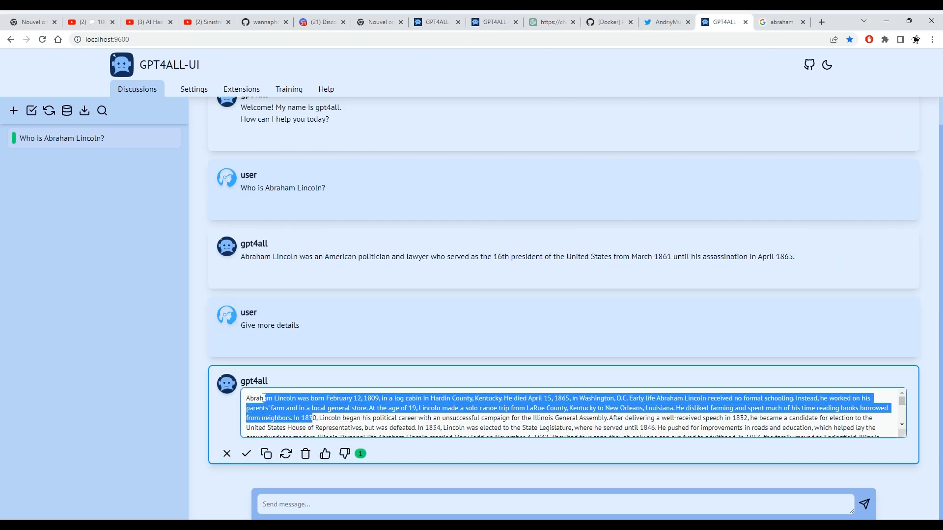
click(226, 454)
scroll(227, 456, down, 3)
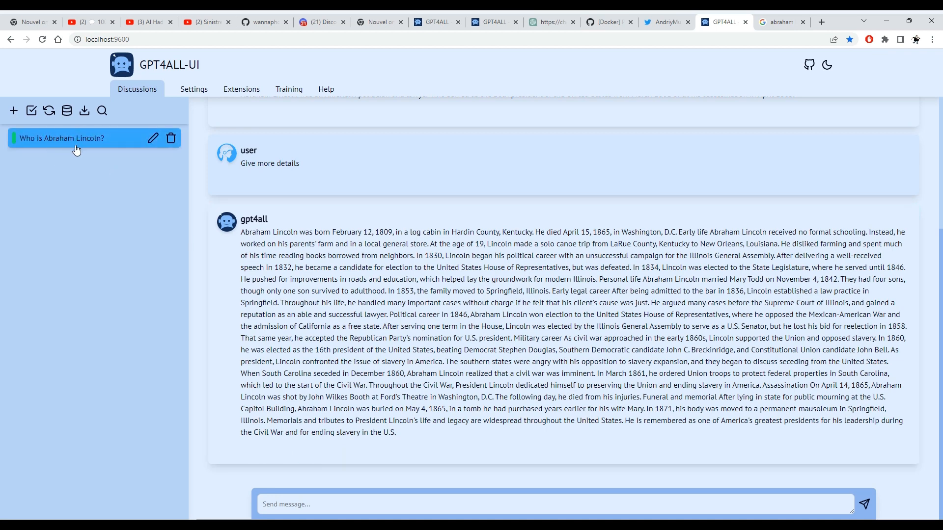
- Create a new discussion and switch back to the "Who is Abraham Lincoln?" discussion to view its earlier messages
click(15, 110)
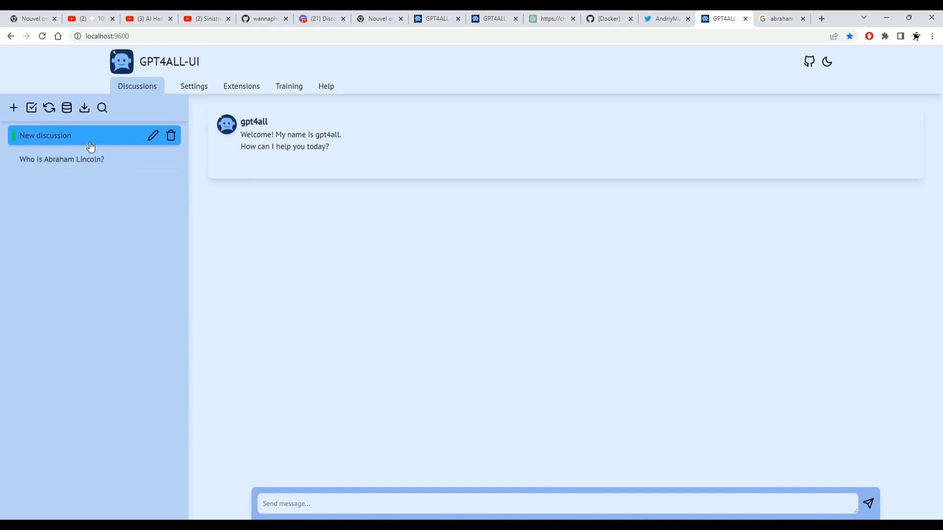
click(17, 157)
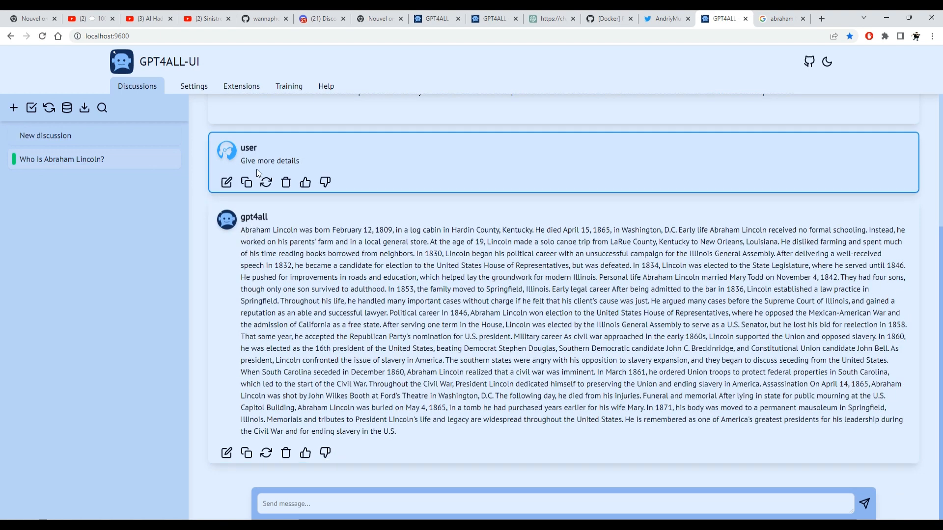
scroll(234, 157, up, 3)
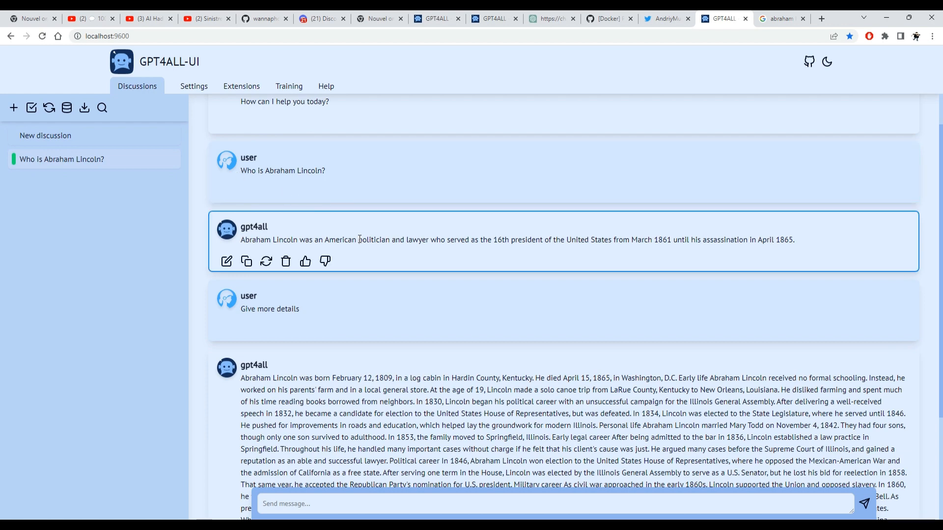
- Rename the new discussion as "test discussion"
click(62, 136)
click(152, 135)
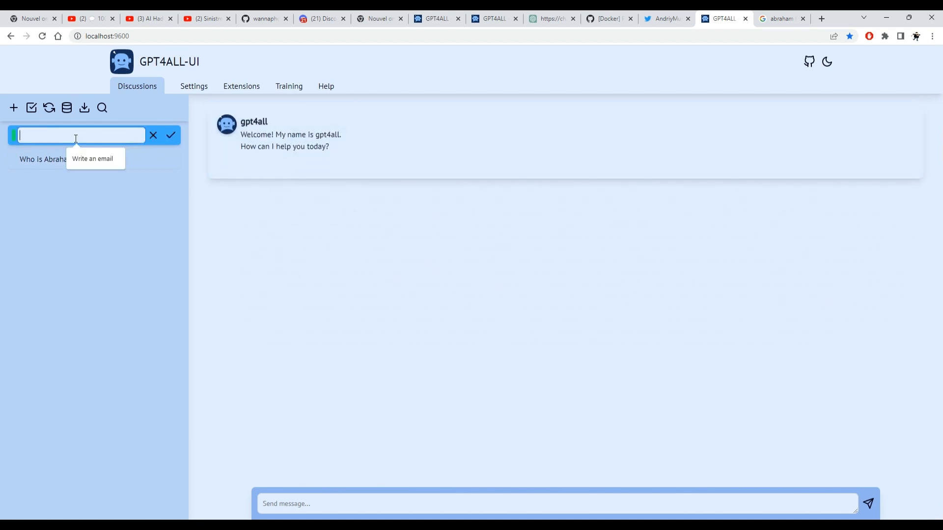
text(tes)
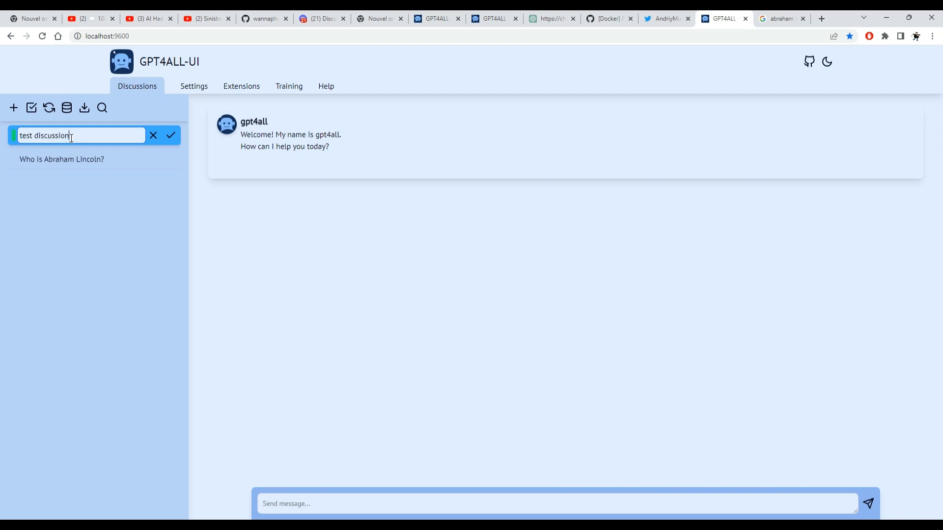
text(t discussion)
click(171, 135)
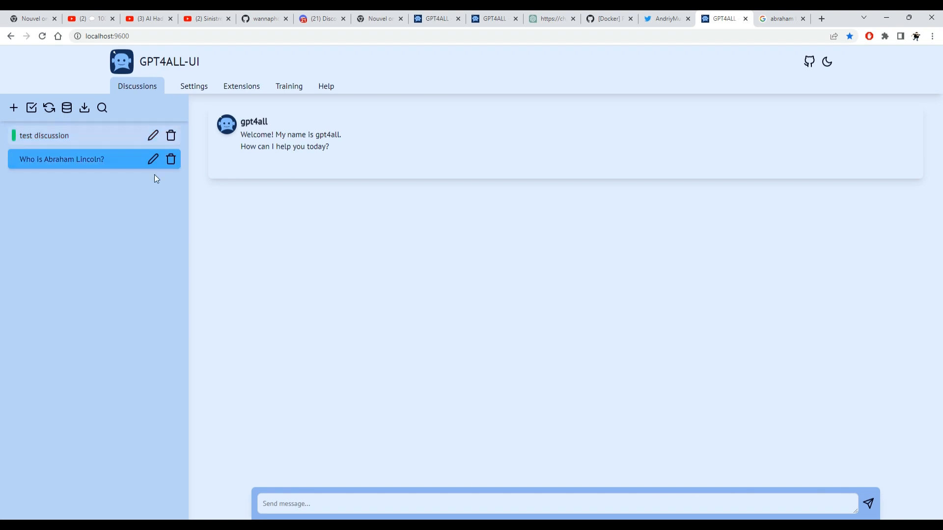
click(38, 138)
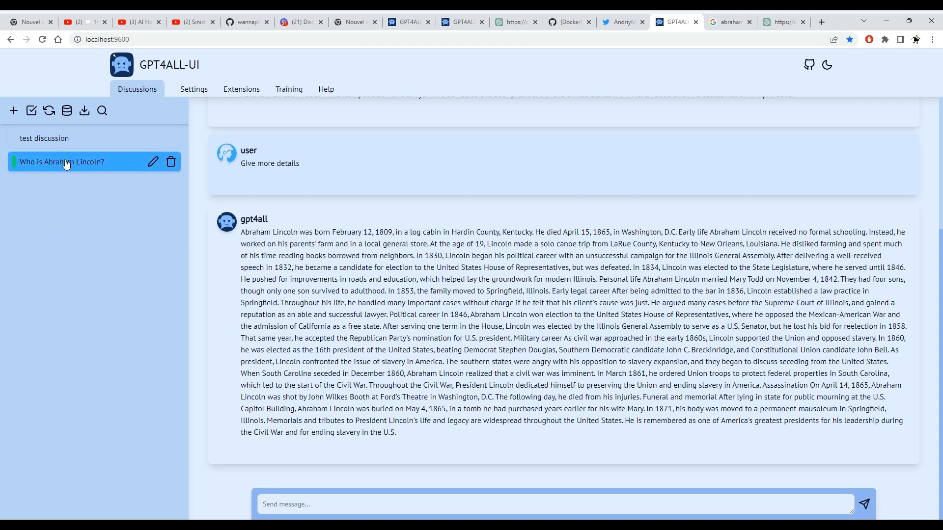
- Search the discussions for "a", open the Abraham Lincoln discussion, and clear and close the search
click(102, 114)
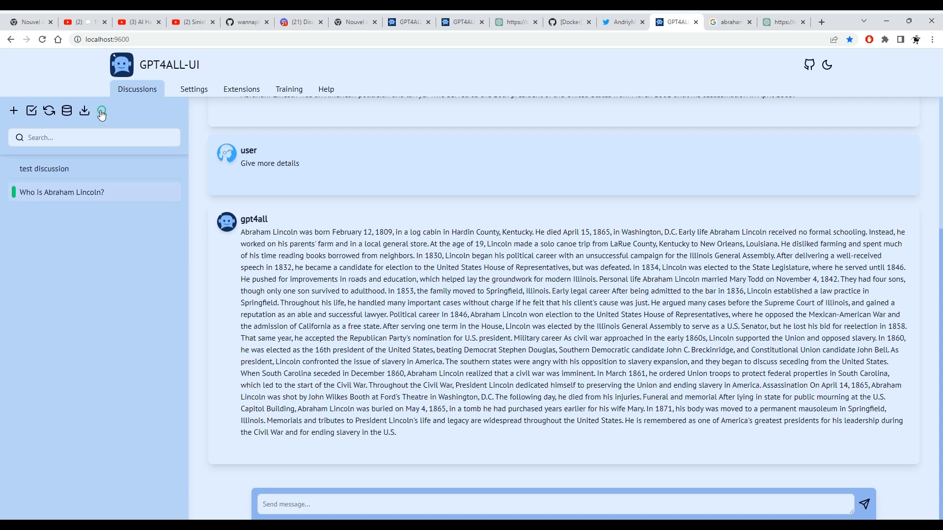
click(98, 138)
text(a)
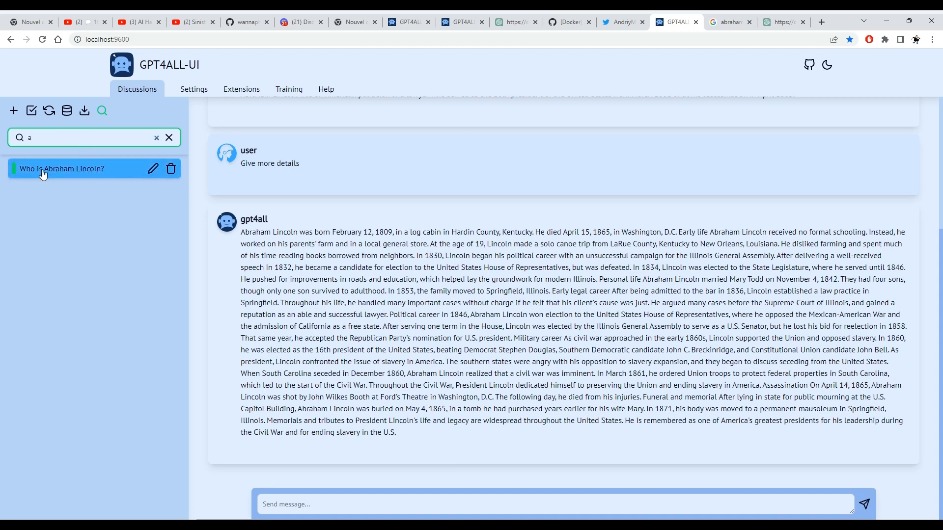
click(71, 171)
click(74, 138)
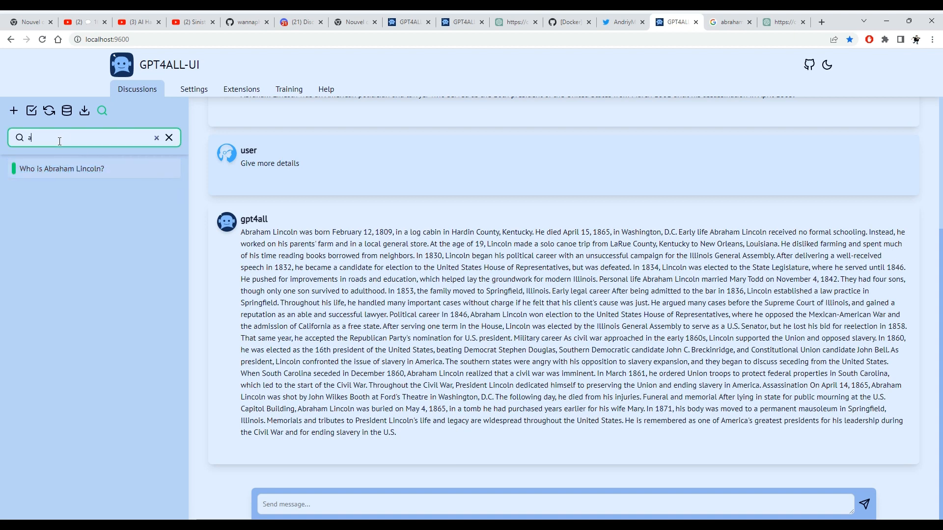
key(BackSpace)
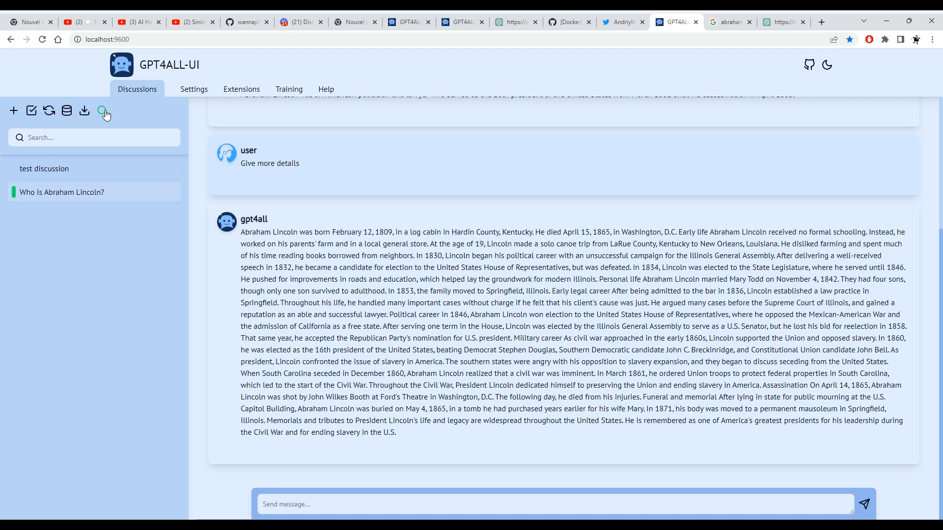
click(102, 110)
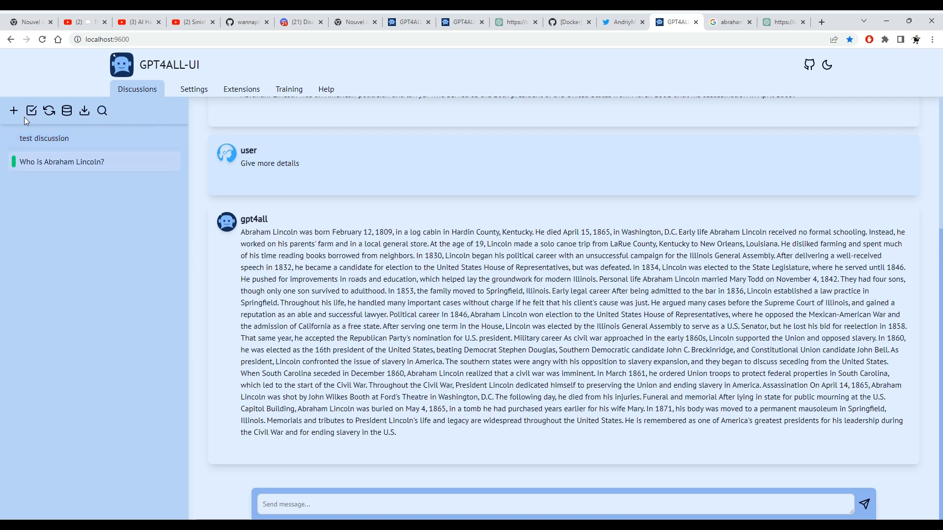
- Open the test discussion, turn on multiple selection, and leave only the "Who is Abraham Lincoln?" discussion ticked
click(28, 142)
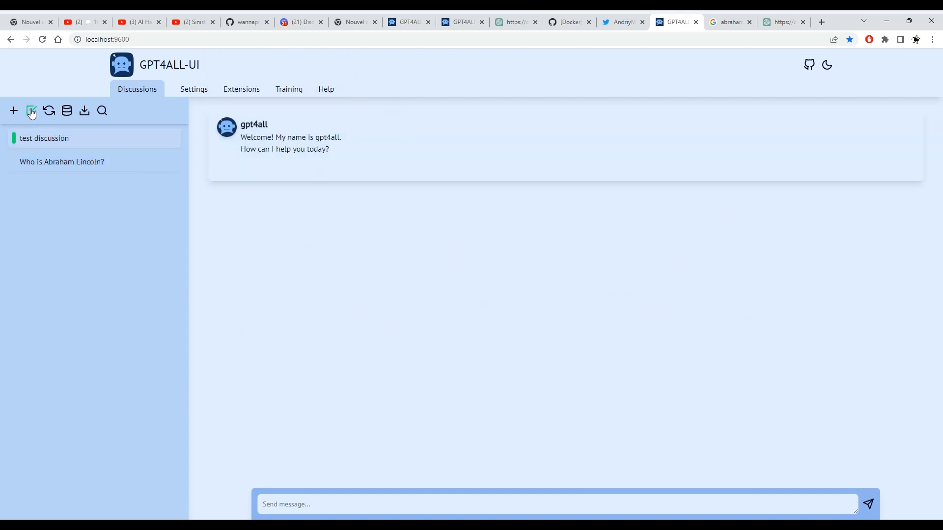
click(31, 112)
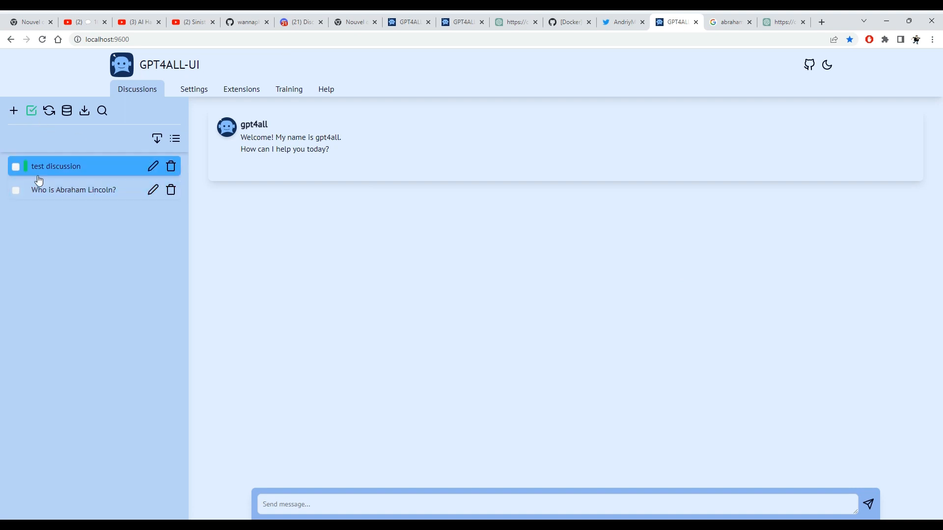
click(16, 167)
click(16, 190)
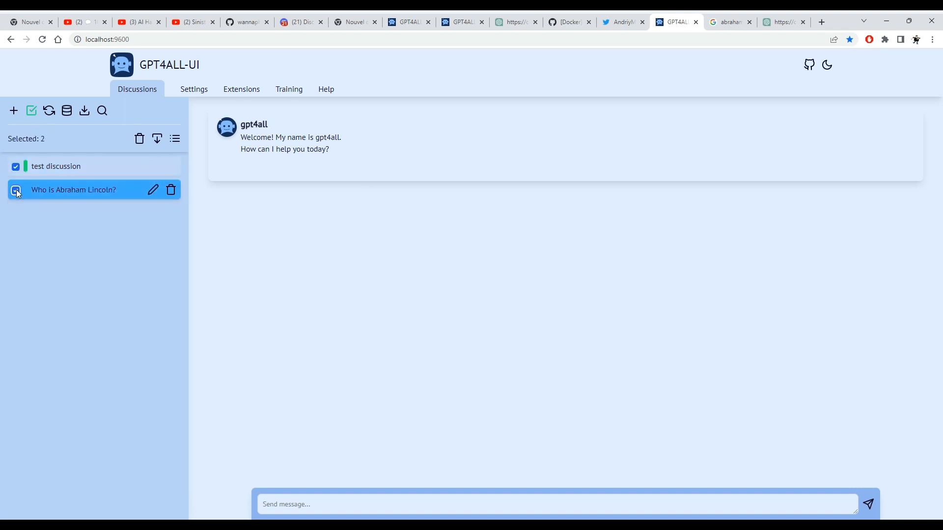
click(16, 168)
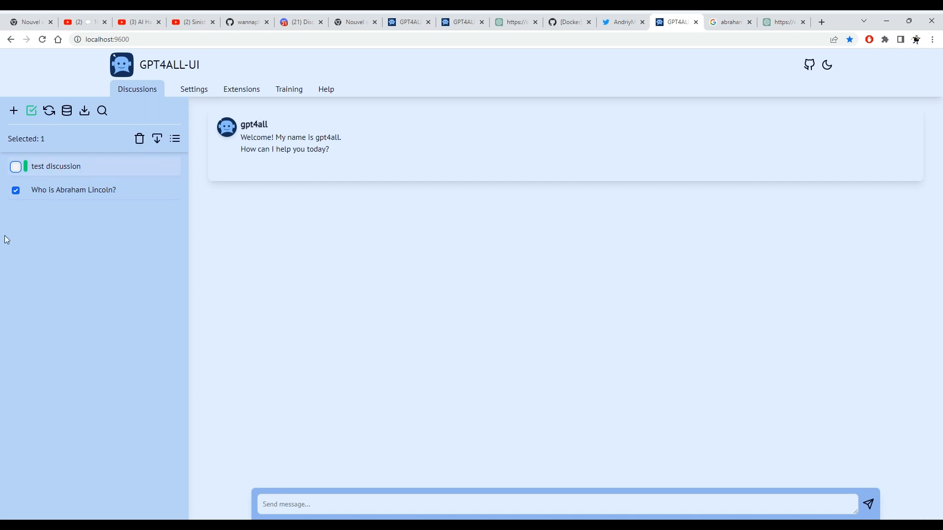
- Export the ticked discussion to a JSON file, but cancel saving it
click(157, 141)
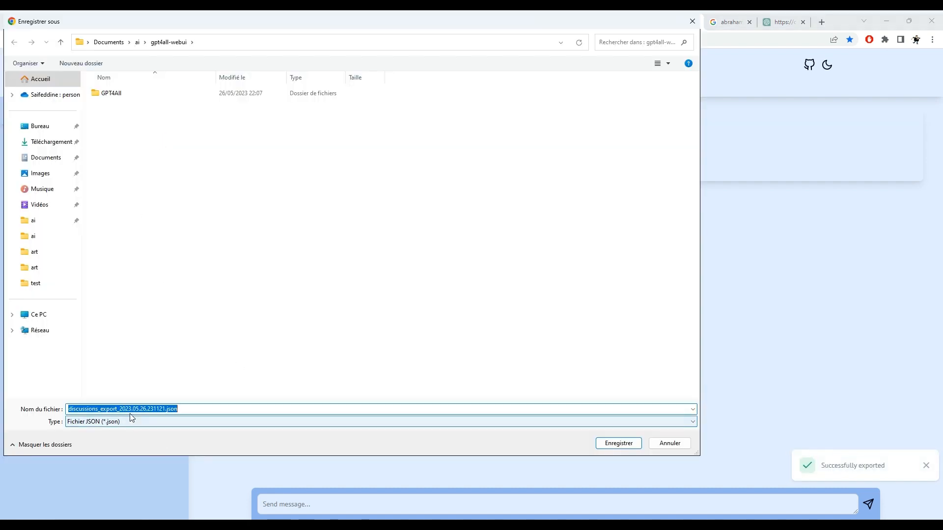
drag(111, 410, 175, 414)
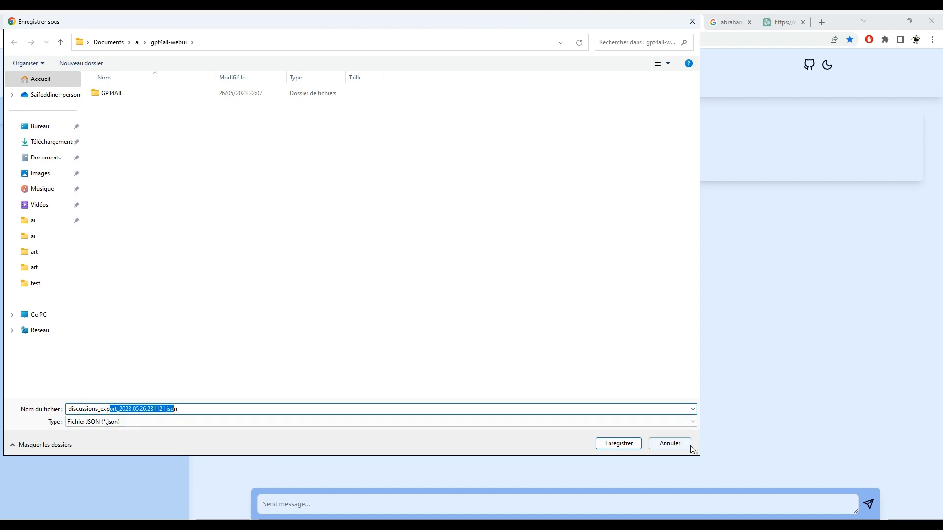
click(663, 444)
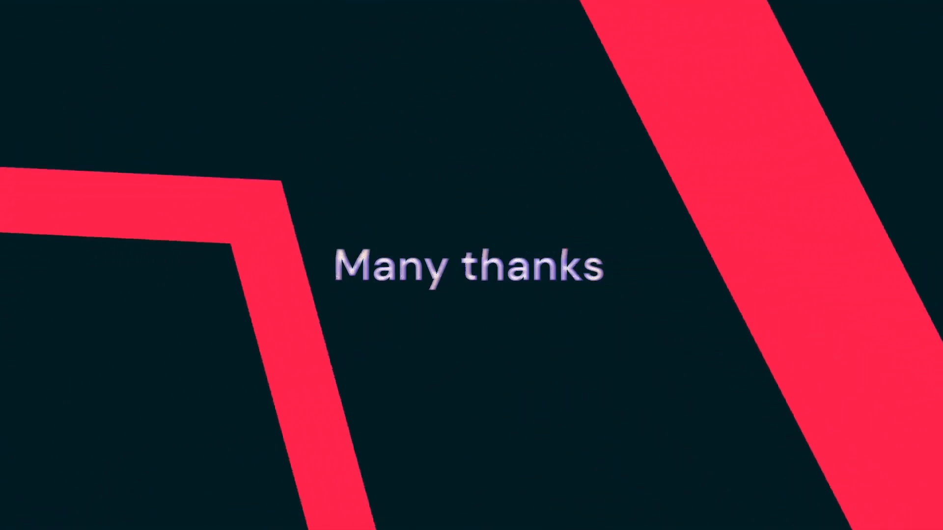